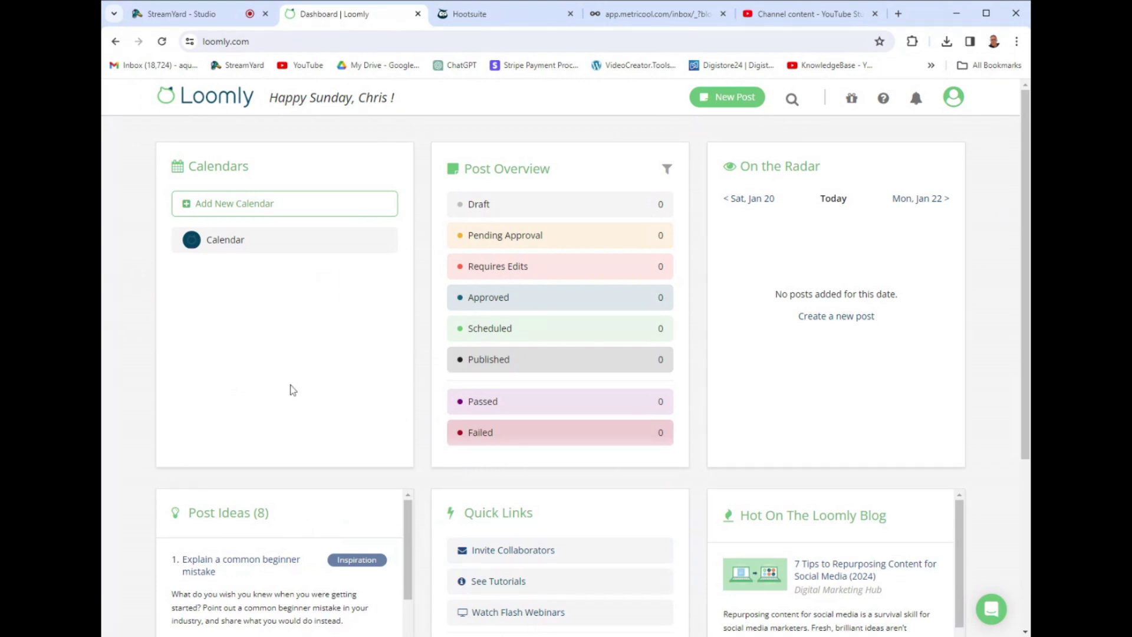
Glance at the Hootsuite analytics and Metricool inbox, then return to the StreamYard studio
{"action": "left_click", "coordinate": [571, 5]}
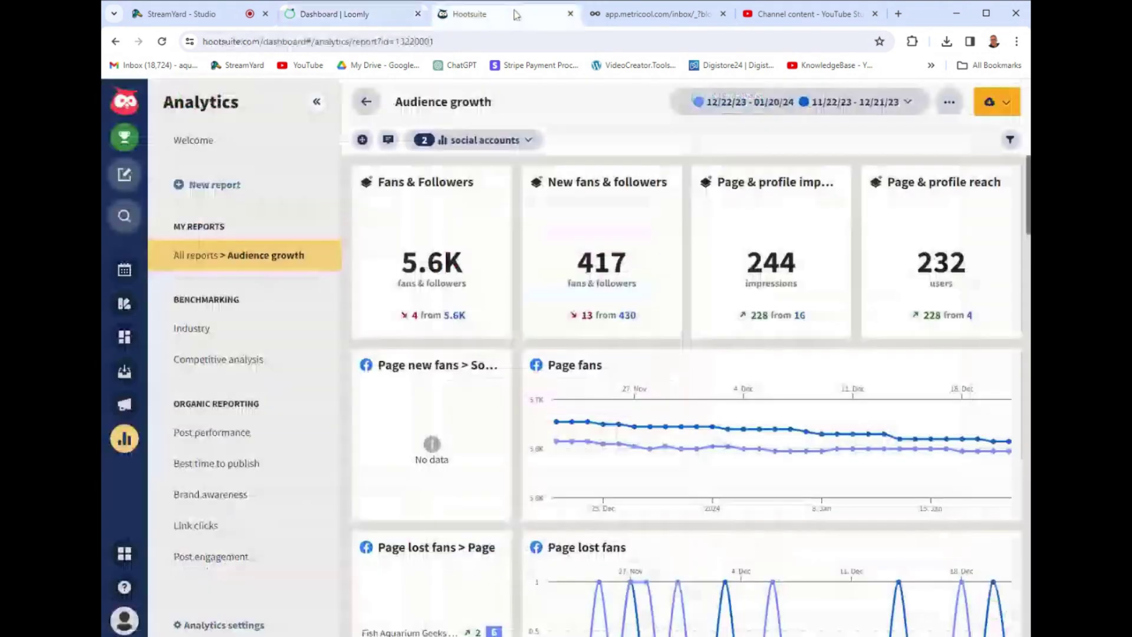
{"action": "left_click", "coordinate": [657, 18]}
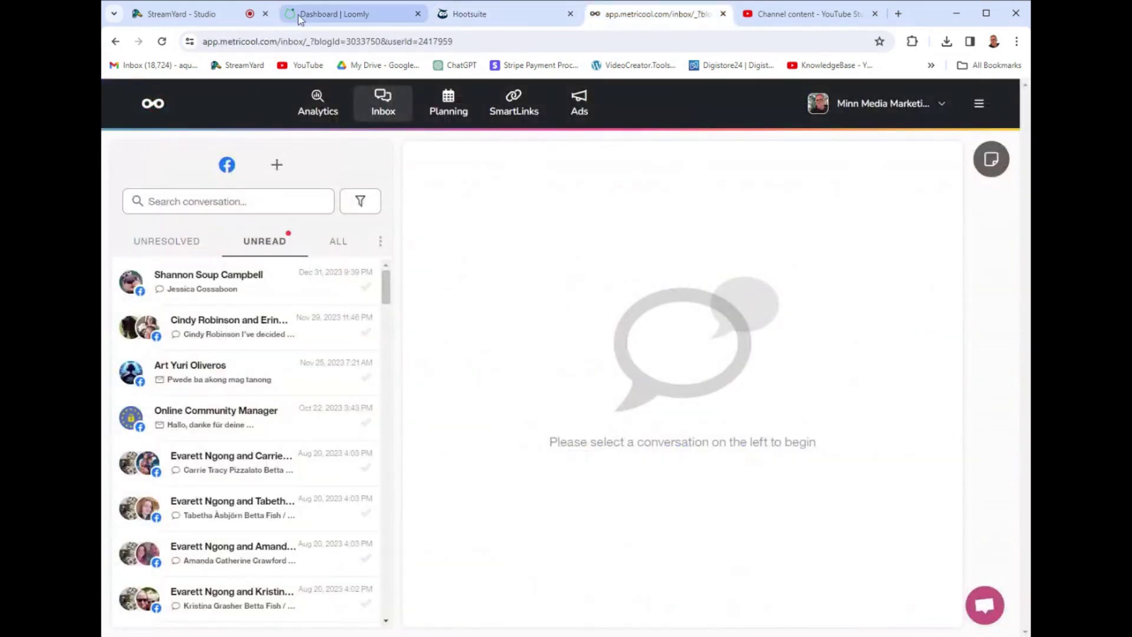
{"action": "left_click", "coordinate": [183, 13]}
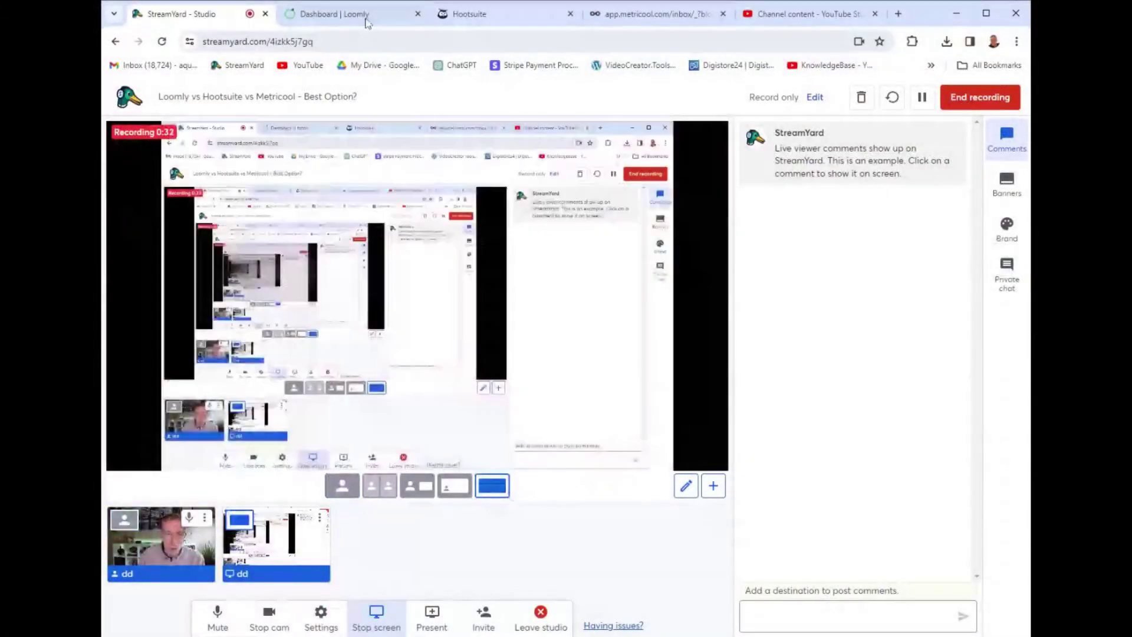
{"action": "left_click", "coordinate": [366, 16]}
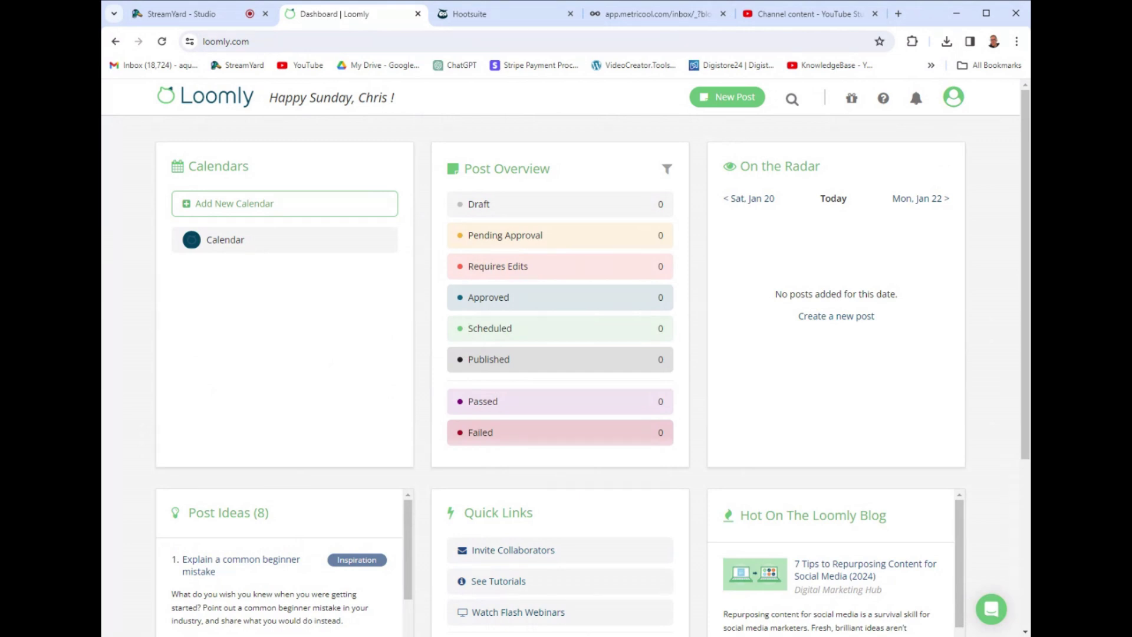
{"action": "left_click", "coordinate": [501, 14]}
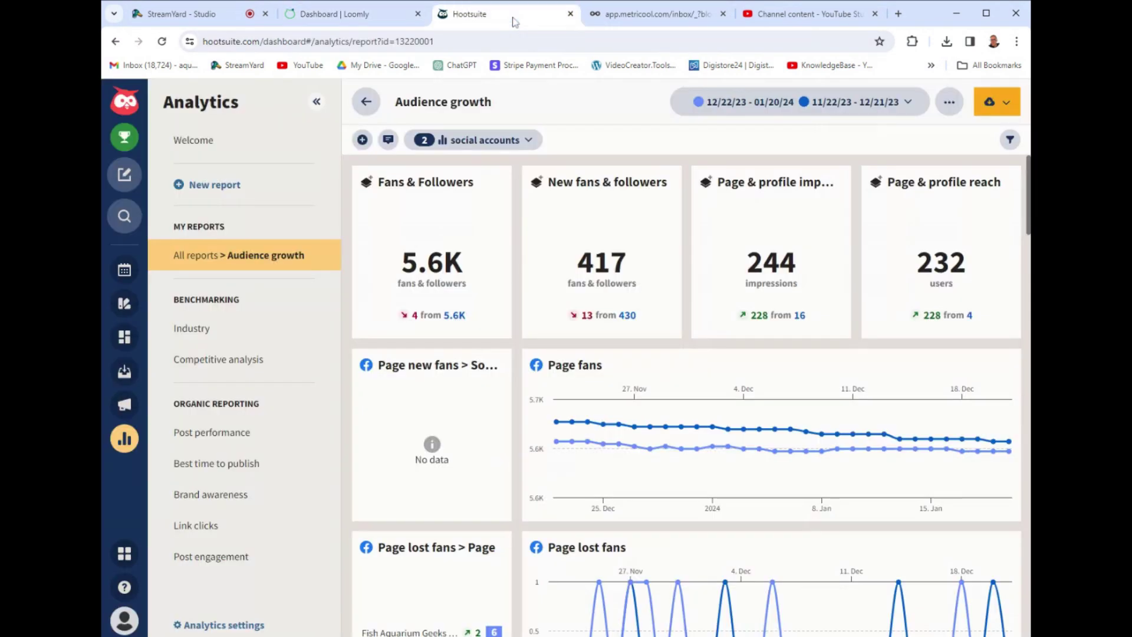
{"action": "left_click", "coordinate": [671, 8]}
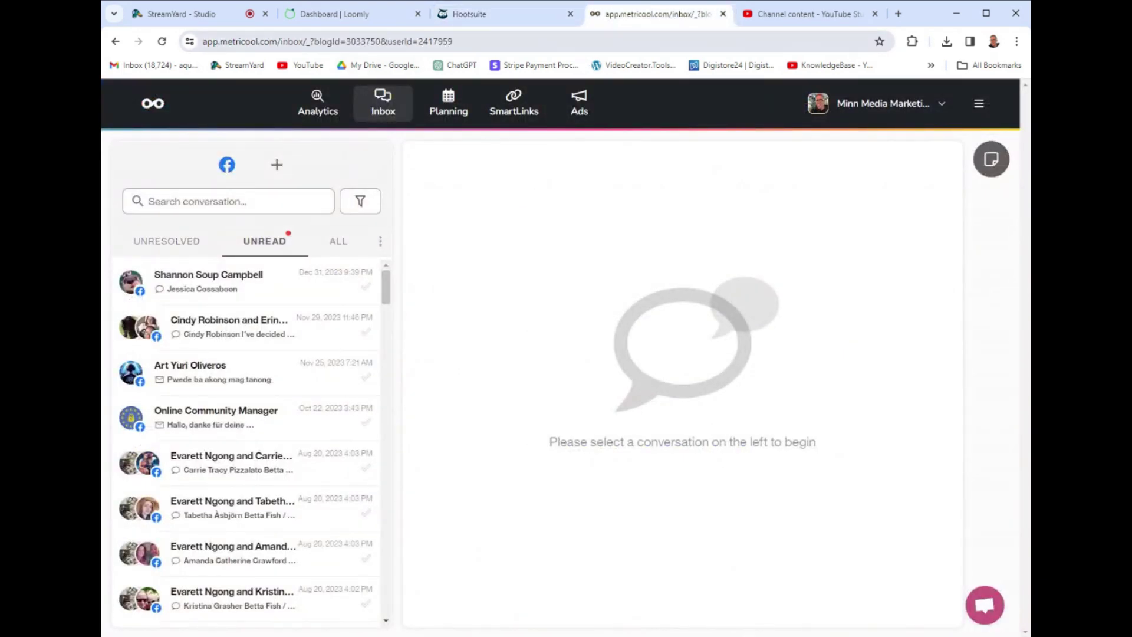
{"action": "left_click", "coordinate": [361, 17]}
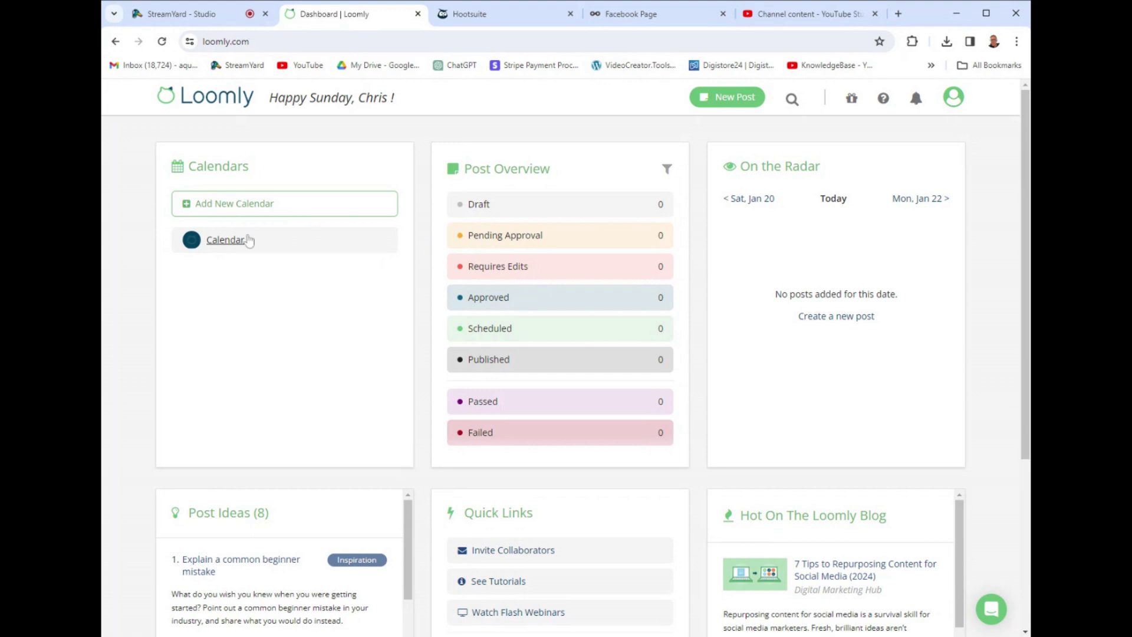
Open the Loomly calendar, scroll its Facebook analytics, and return to the January 2024 month grid
{"action": "left_click", "coordinate": [230, 241]}
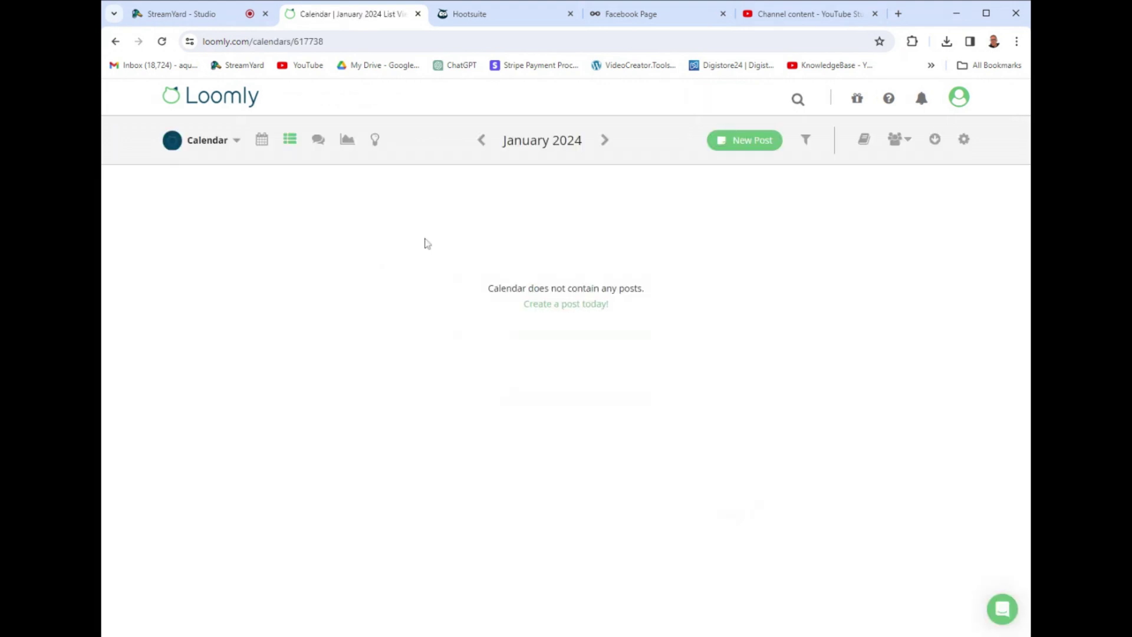
{"action": "left_click", "coordinate": [262, 140]}
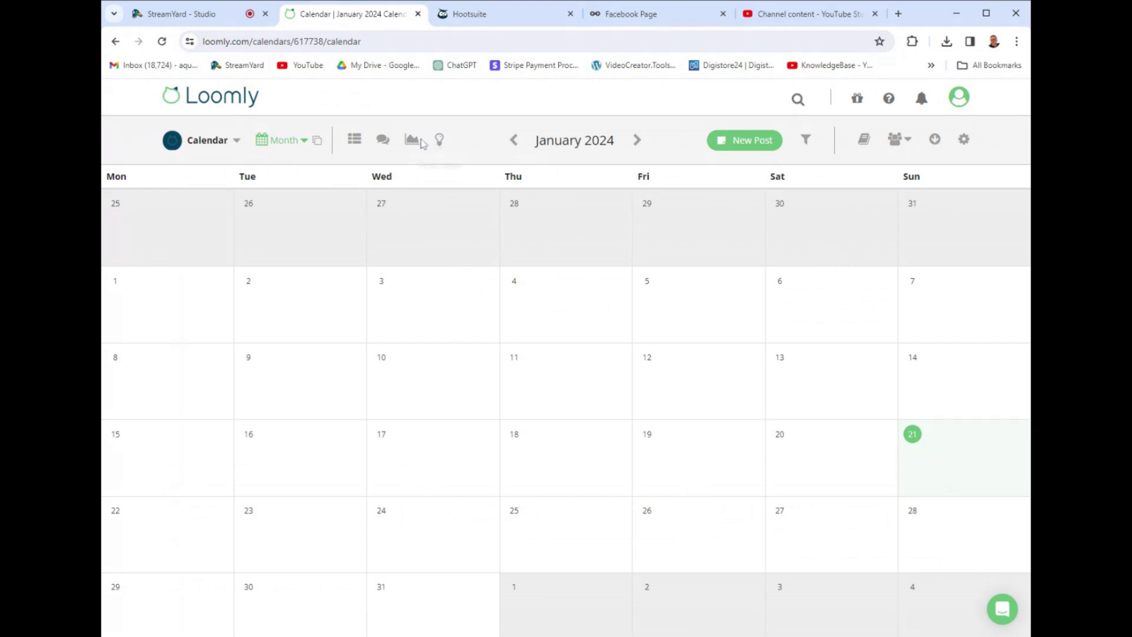
{"action": "left_click", "coordinate": [412, 140]}
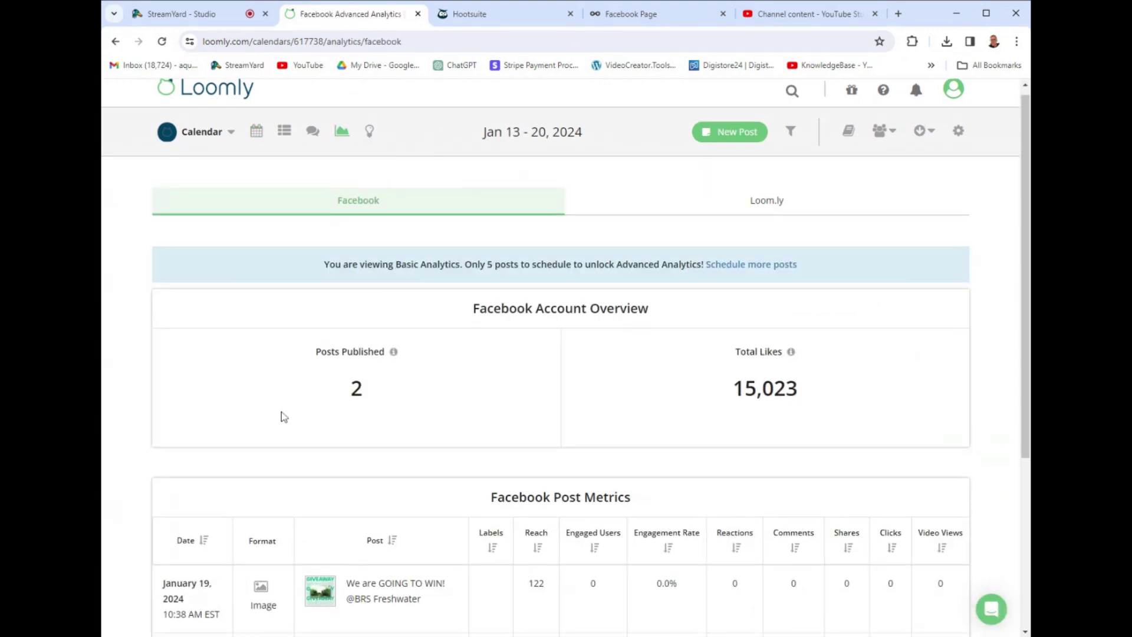
{"action": "scroll", "coordinate": [351, 417], "scroll_direction": "down", "scroll_amount": 4}
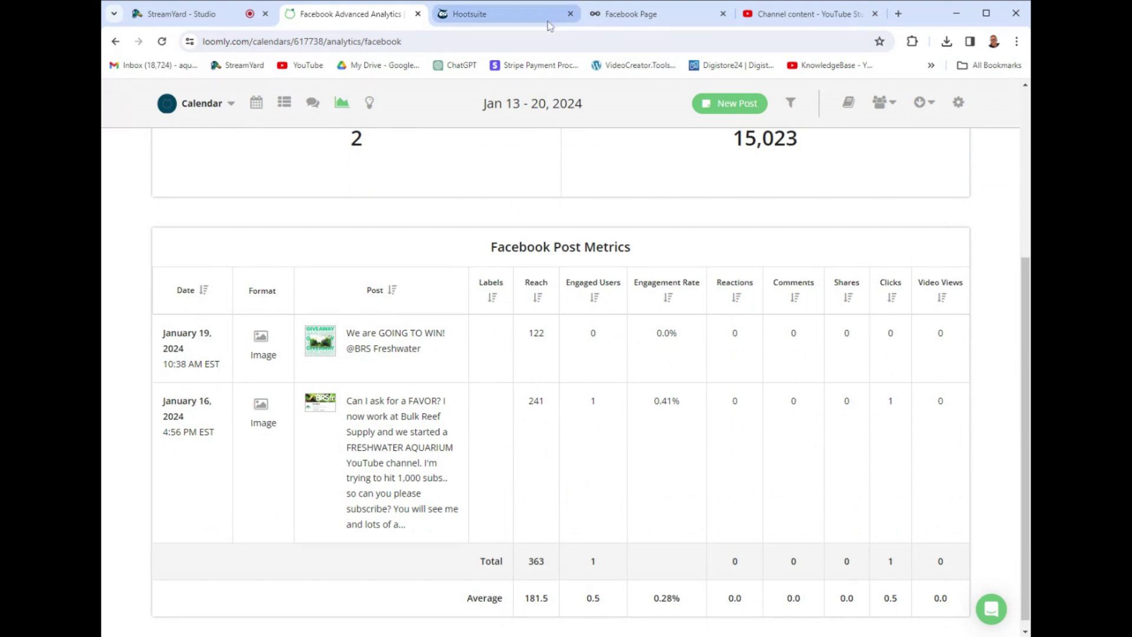
{"action": "scroll", "coordinate": [421, 395], "scroll_direction": "up", "scroll_amount": 4}
{"action": "scroll", "coordinate": [428, 400], "scroll_direction": "up", "scroll_amount": 1}
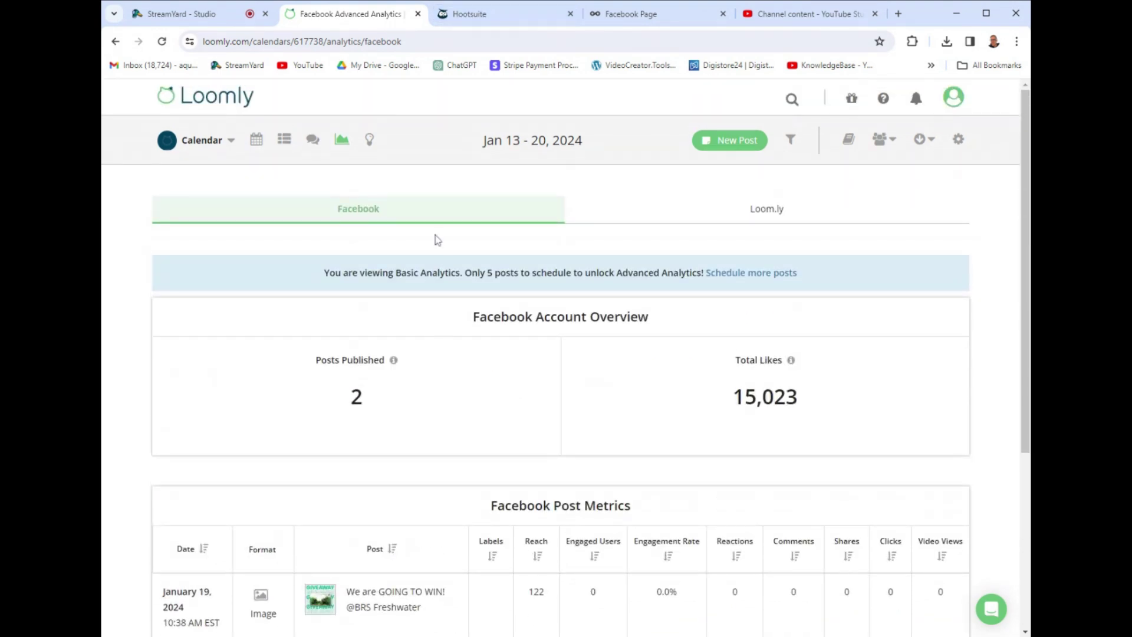
{"action": "left_click", "coordinate": [260, 144]}
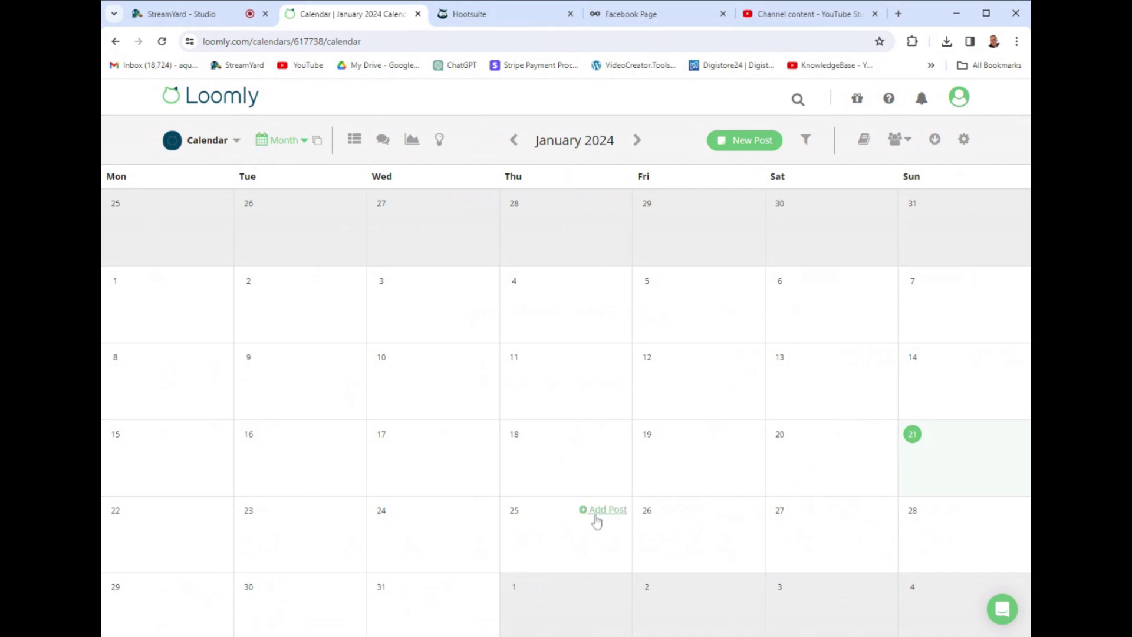
Start a Loomly post for Jan 25, 2024 at 3:00 PM in the full builder, then switch to Hootsuite
{"action": "left_click", "coordinate": [603, 513]}
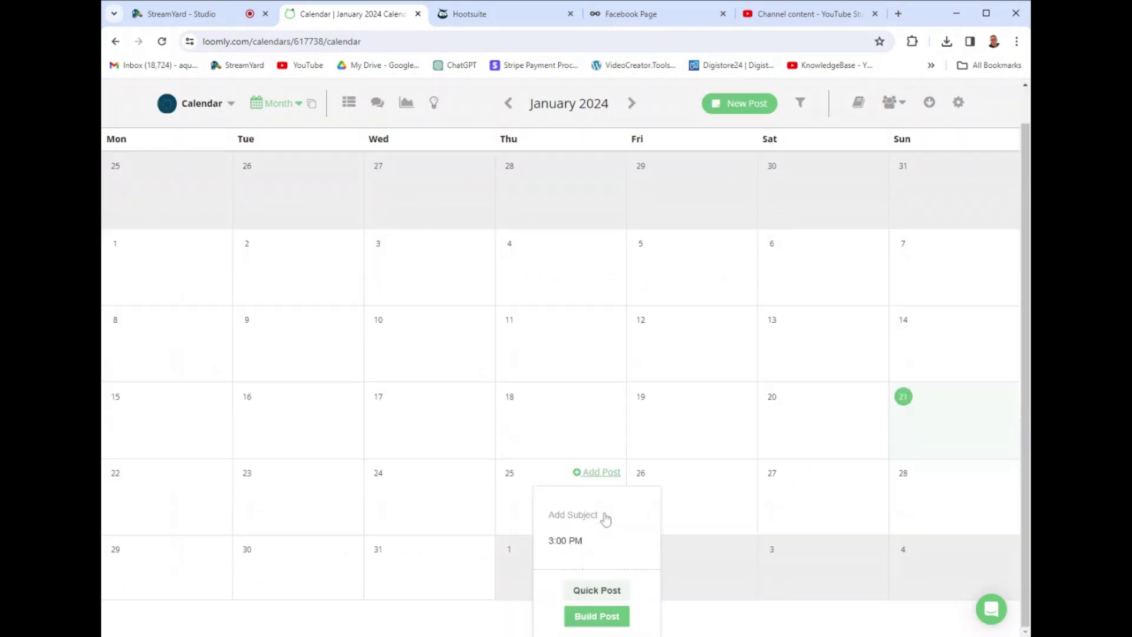
{"action": "left_click", "coordinate": [598, 617]}
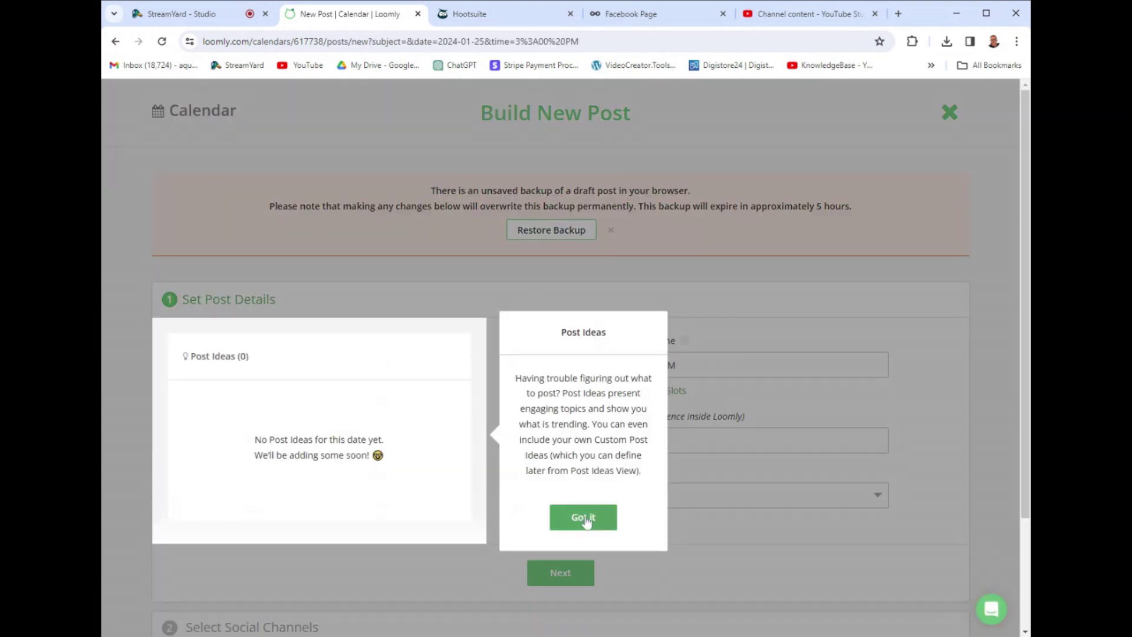
{"action": "left_click", "coordinate": [581, 517]}
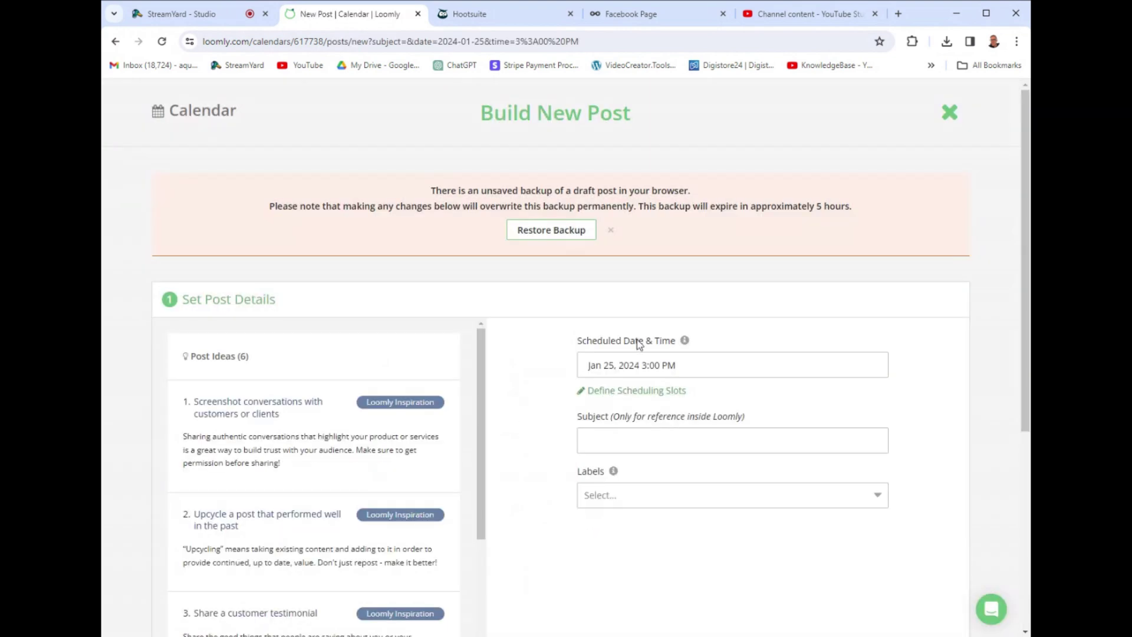
{"action": "left_click", "coordinate": [732, 440]}
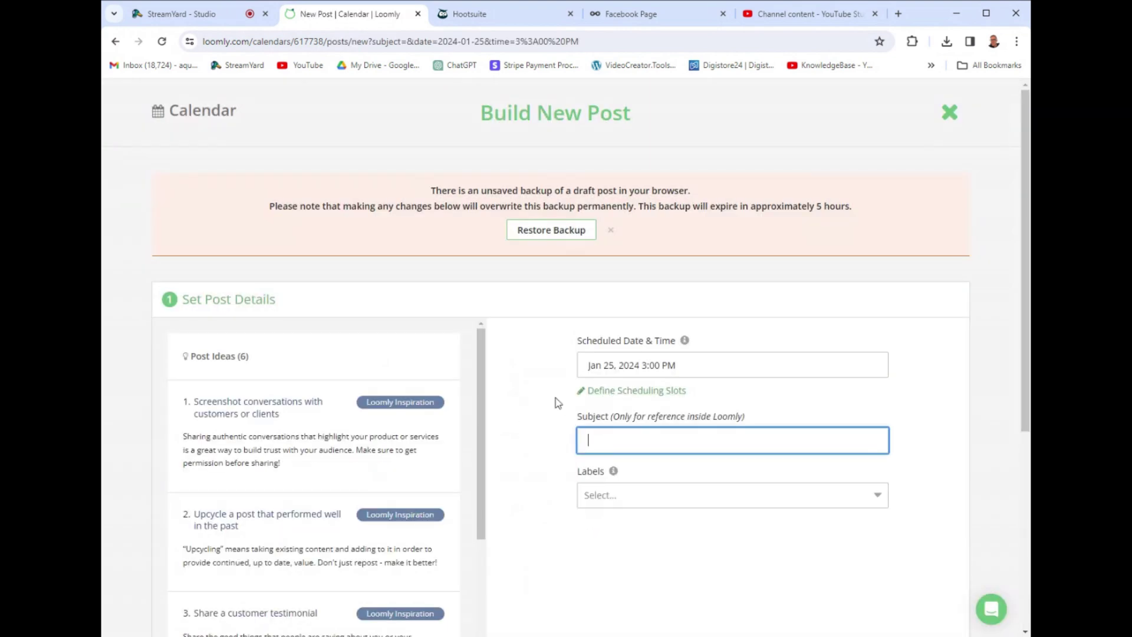
{"action": "scroll", "coordinate": [558, 403], "scroll_direction": "down", "scroll_amount": 5}
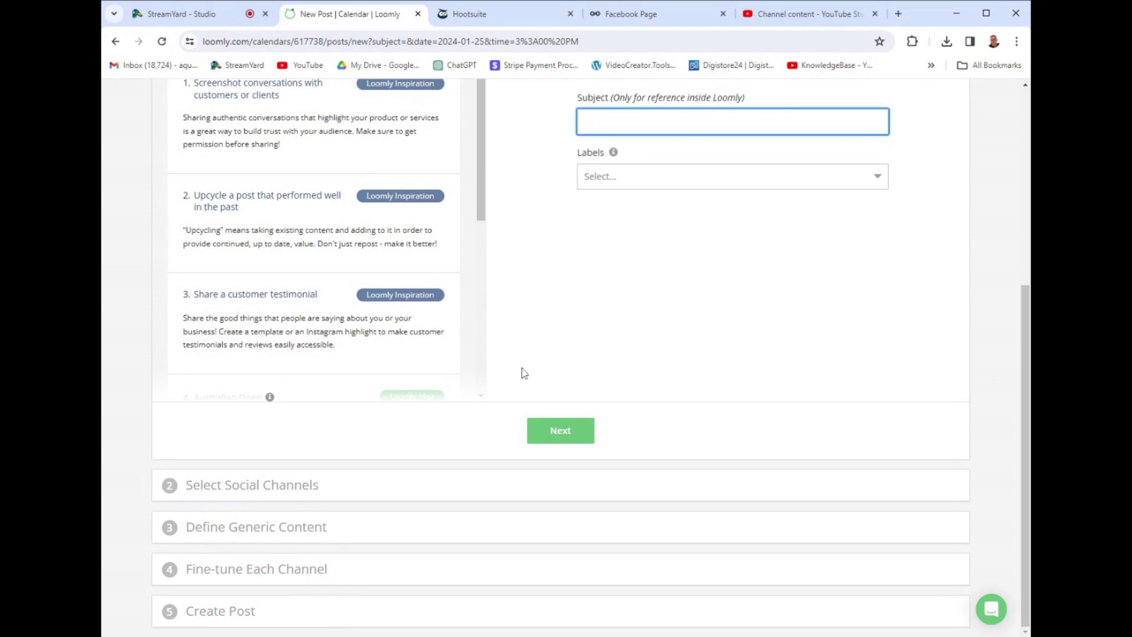
{"action": "scroll", "coordinate": [526, 462], "scroll_direction": "up", "scroll_amount": 5}
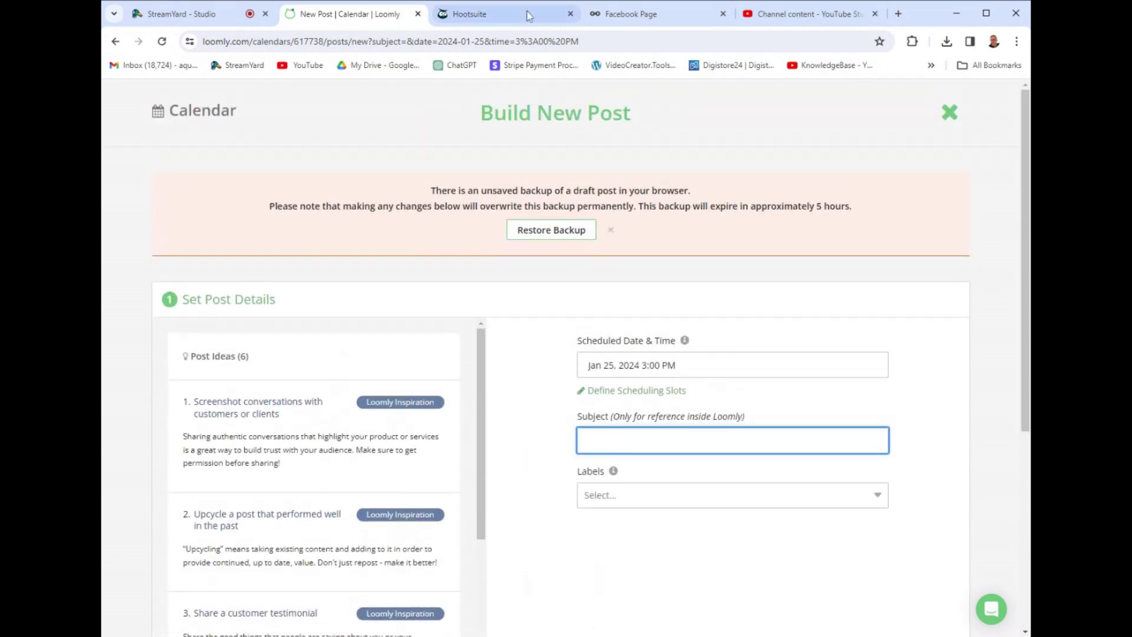
{"action": "left_click", "coordinate": [529, 15]}
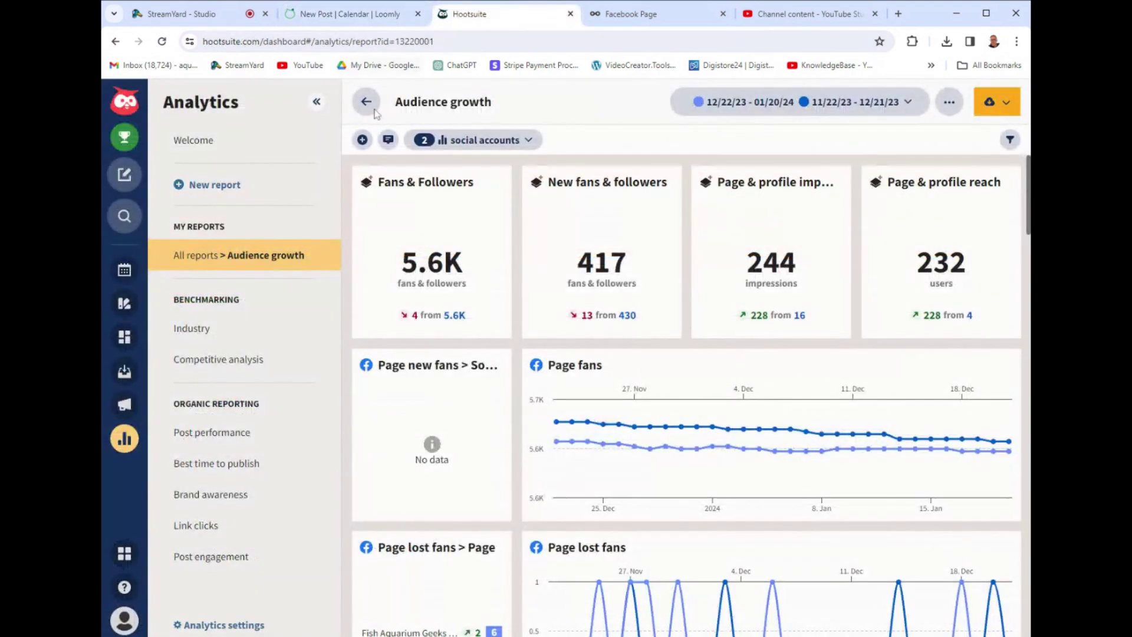
Draft a Hootsuite Facebook post reading 'hello there guys' with an uploaded photo, then head back to Loomly
{"action": "left_click", "coordinate": [123, 269]}
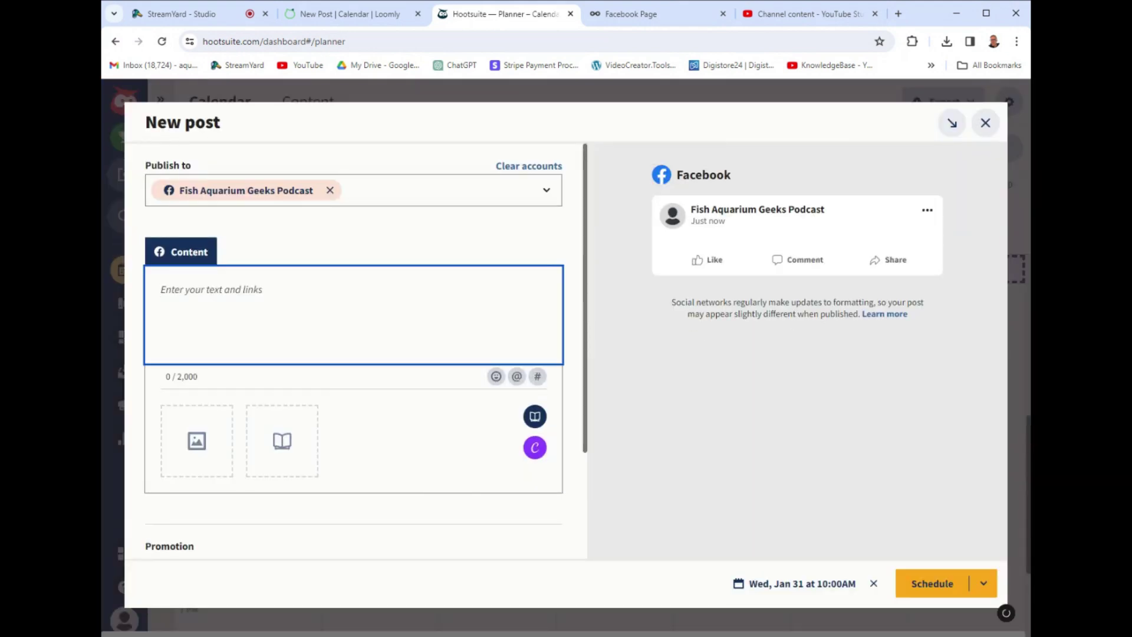
{"action": "type", "text": "hello there guys"}
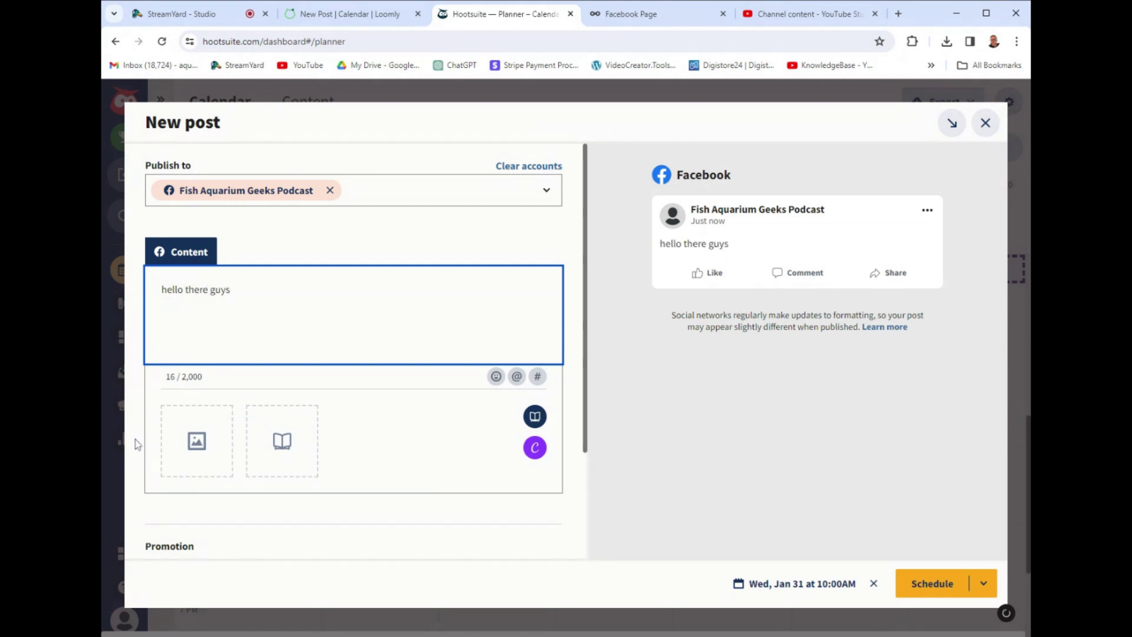
{"action": "left_click", "coordinate": [197, 450]}
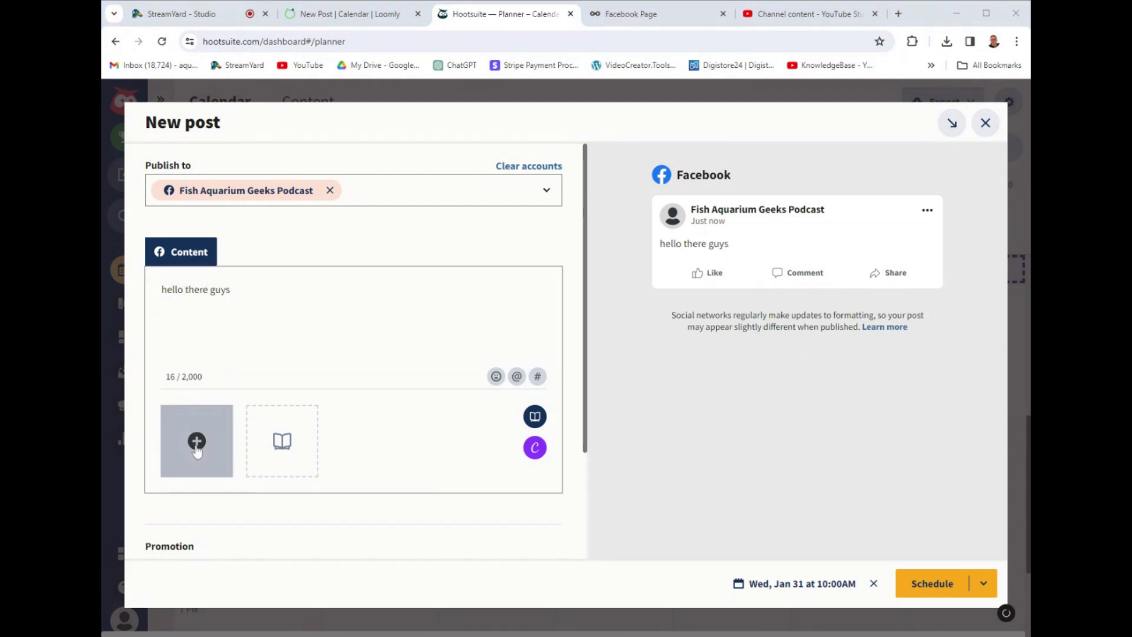
{"action": "key", "text": "Return"}
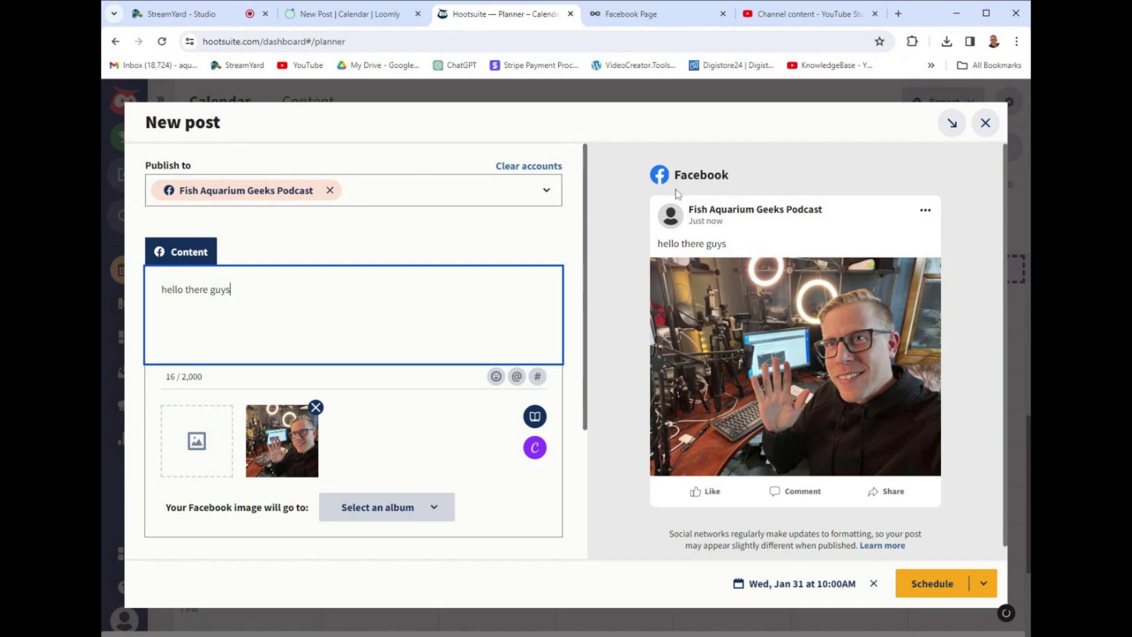
{"action": "left_click", "coordinate": [632, 16]}
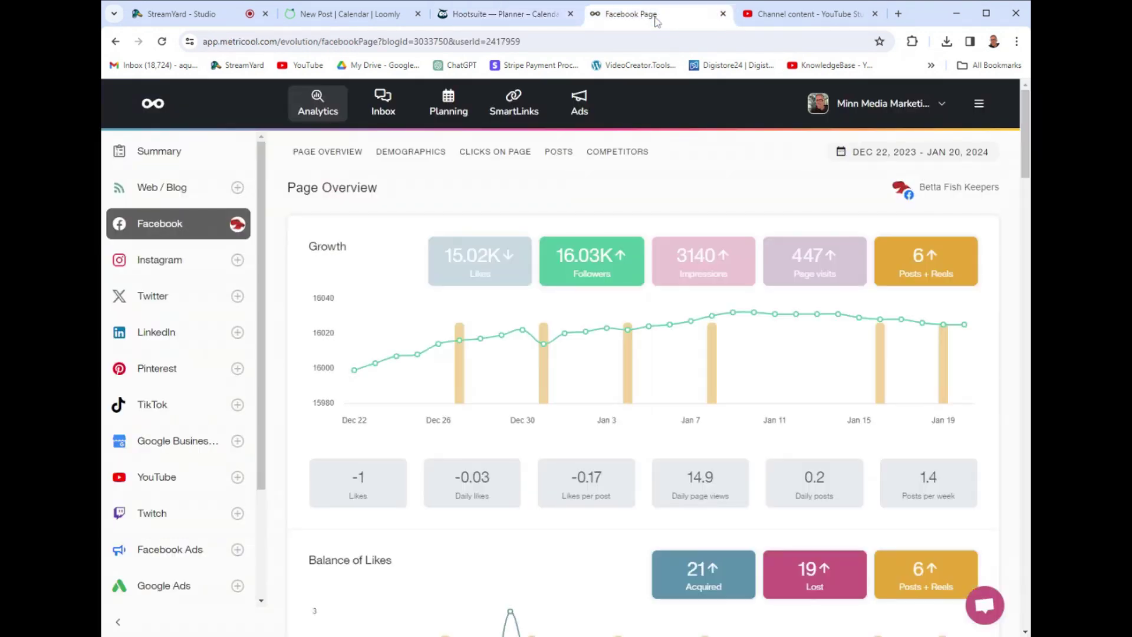
{"action": "left_click", "coordinate": [354, 14]}
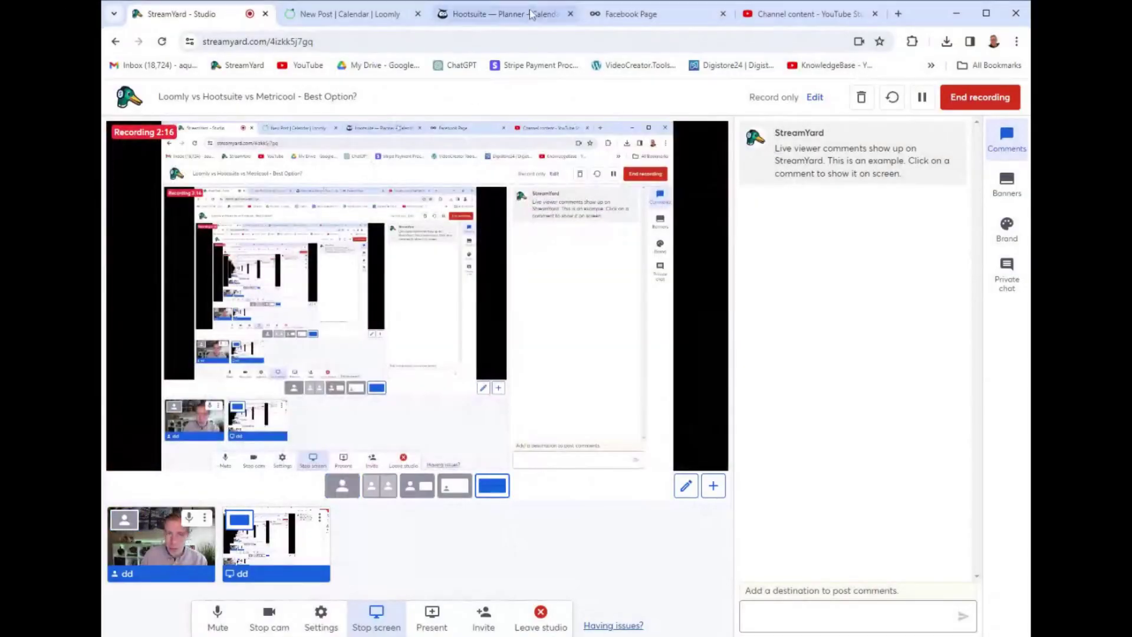
Discard the unfinished Hootsuite Facebook draft, leaving the Jan 28 – Feb 3, 2024 planner empty
{"action": "left_click", "coordinate": [532, 18]}
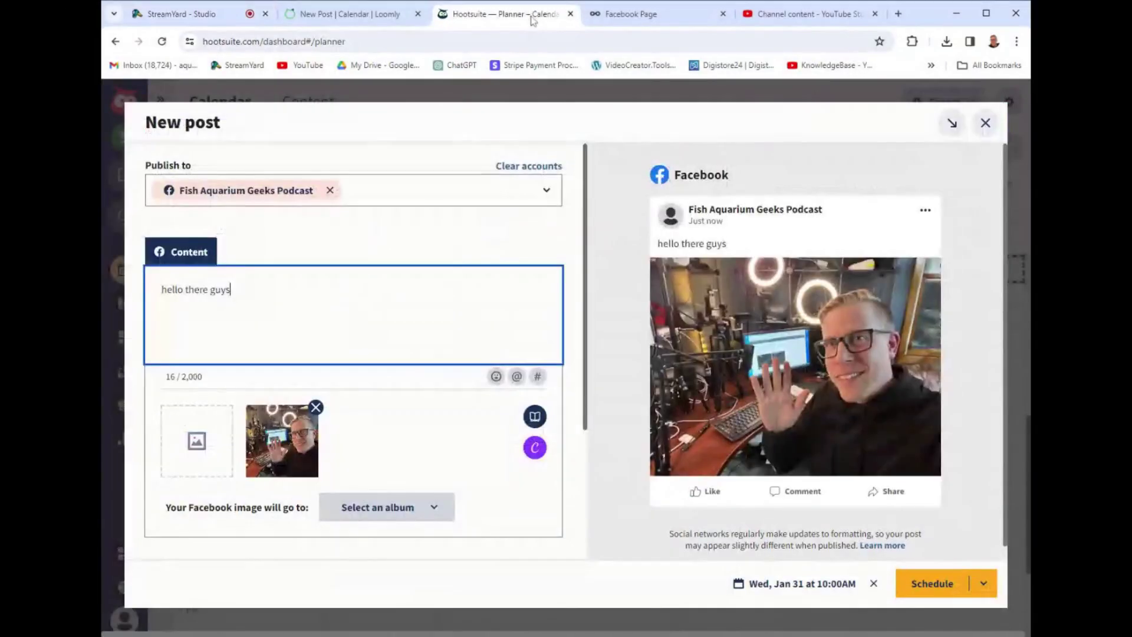
{"action": "left_click", "coordinate": [986, 122]}
{"action": "left_click", "coordinate": [611, 419]}
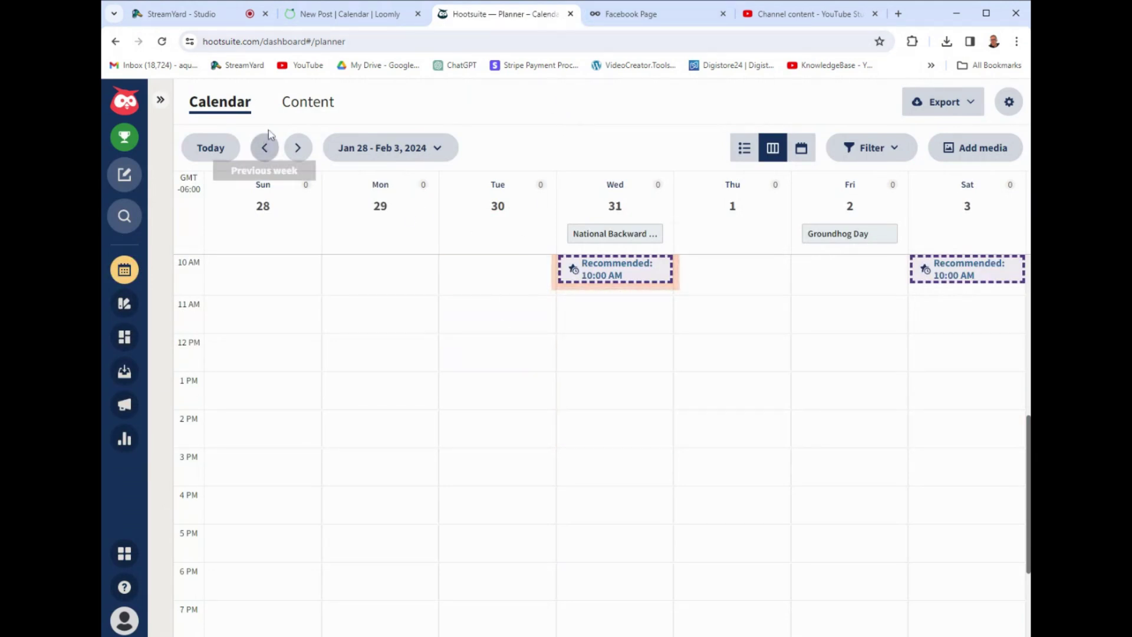
Go to Hootsuite's home to reach the Facebook page's Streams board with no scheduled posts
{"action": "left_click", "coordinate": [124, 100]}
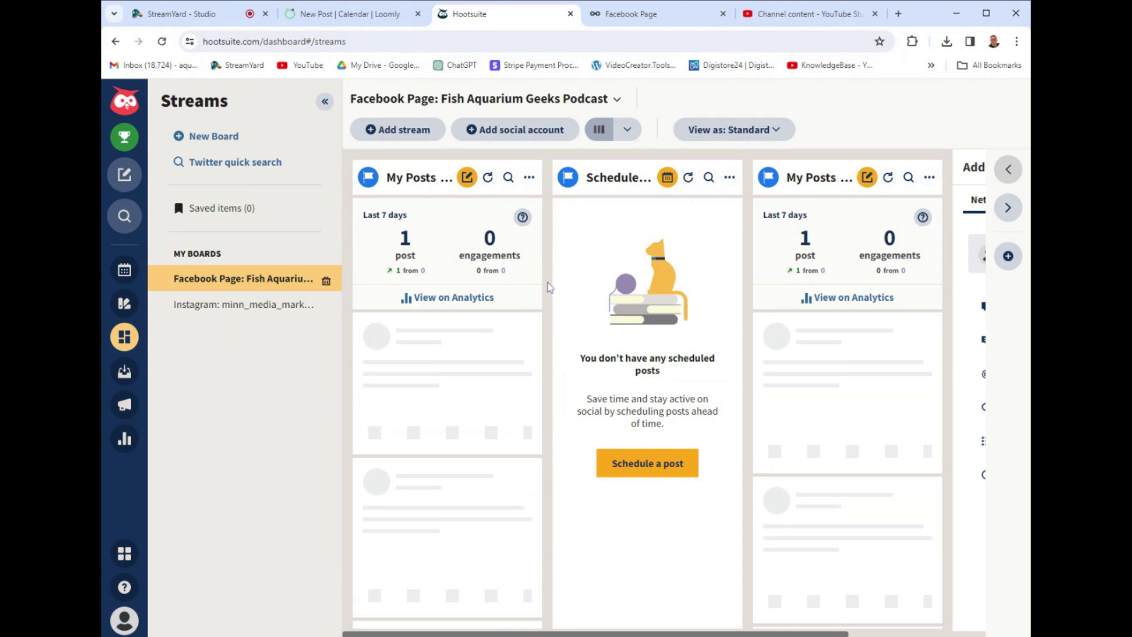
Scroll through Hootsuite's Audience growth report showing 5.6K fans & followers and 417 new
{"action": "left_click", "coordinate": [124, 371]}
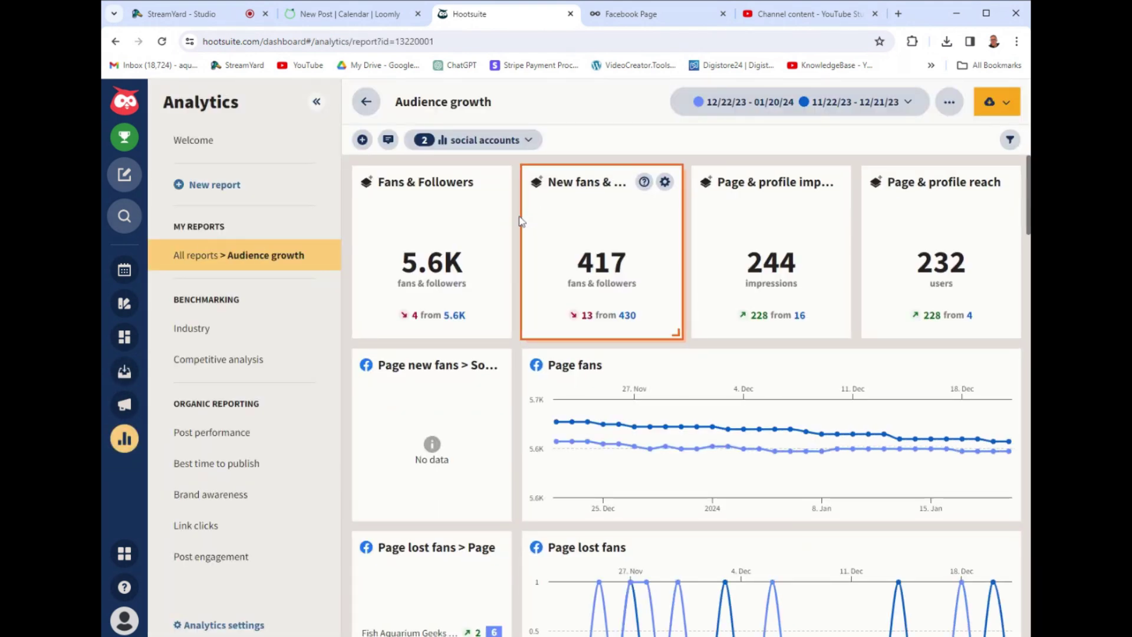
{"action": "scroll", "coordinate": [521, 221], "scroll_direction": "down", "scroll_amount": 3}
{"action": "scroll", "coordinate": [521, 221], "scroll_direction": "down", "scroll_amount": 3}
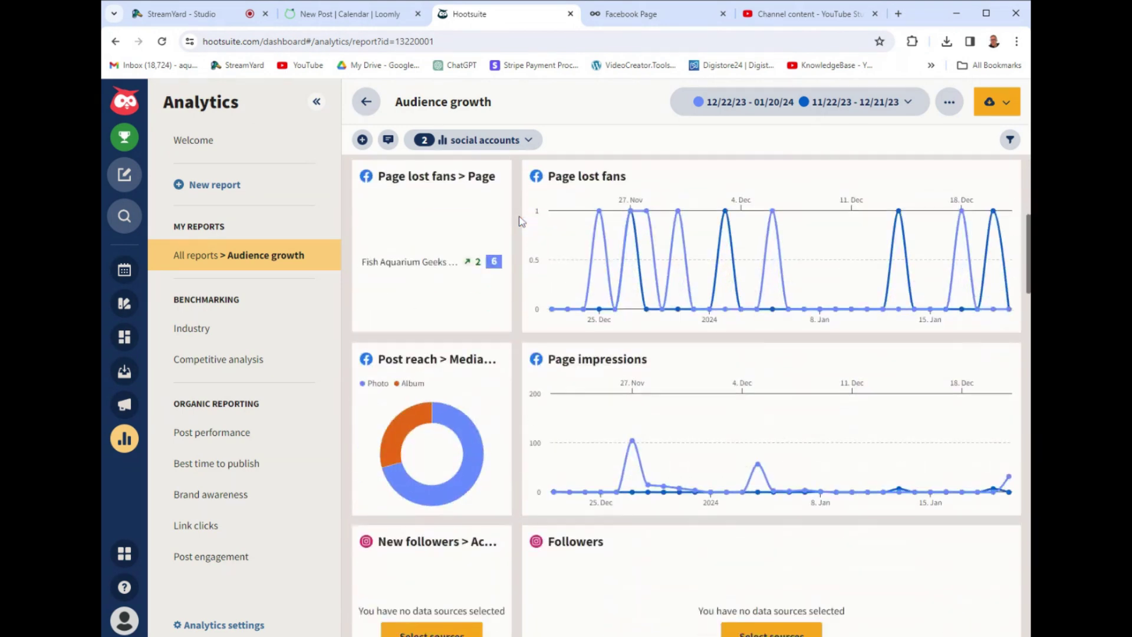
{"action": "scroll", "coordinate": [521, 222], "scroll_direction": "up", "scroll_amount": 7}
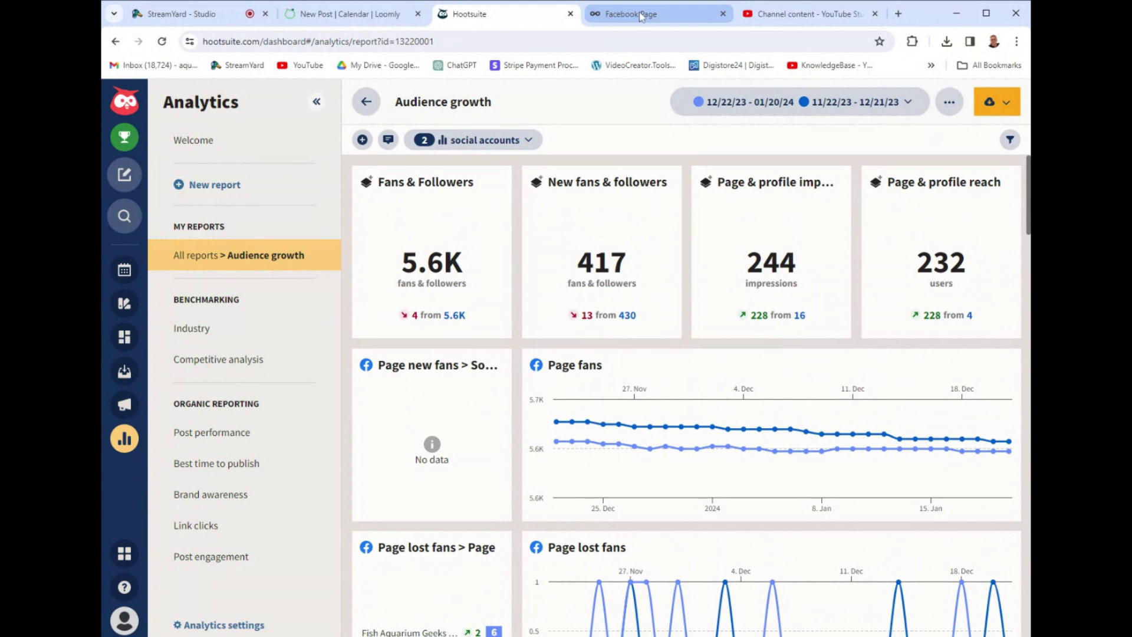
Move from the Loomly draft to Metricool's Facebook Page Overview with 15.02K likes and 16.03K followers
{"action": "left_click", "coordinate": [363, 14]}
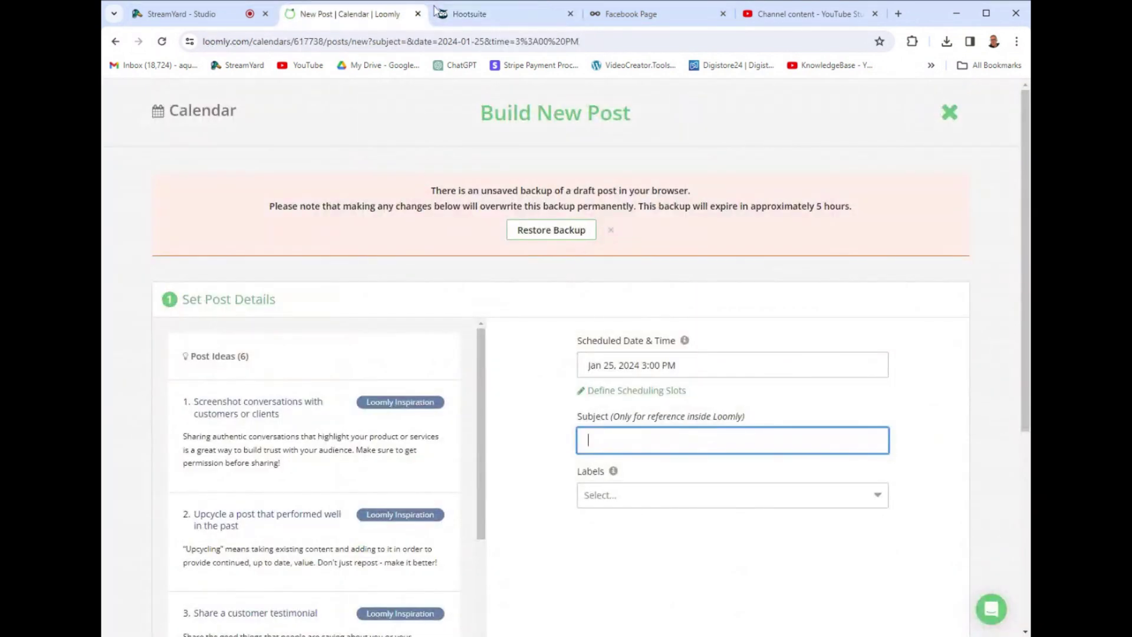
{"action": "left_click", "coordinate": [648, 17]}
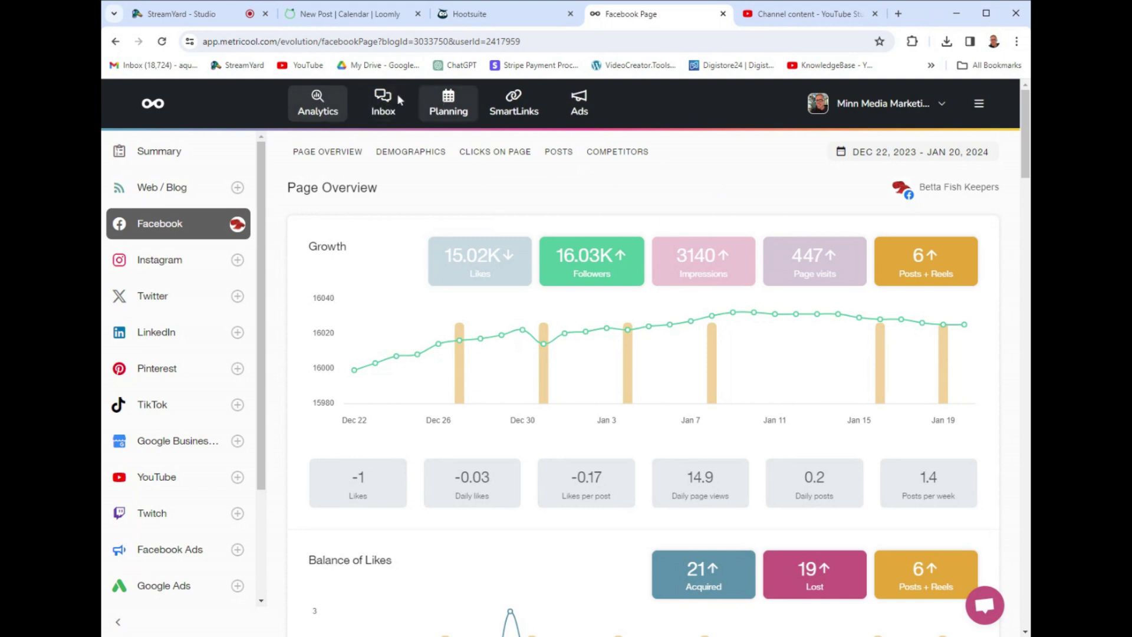
{"action": "left_click", "coordinate": [385, 101]}
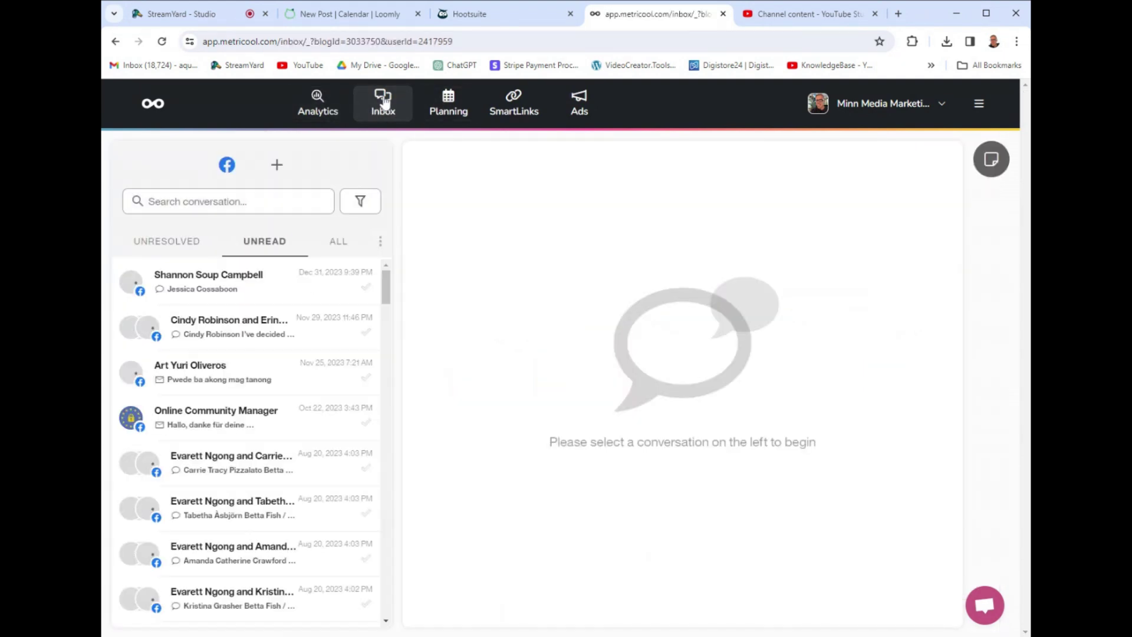
{"action": "left_click", "coordinate": [323, 108]}
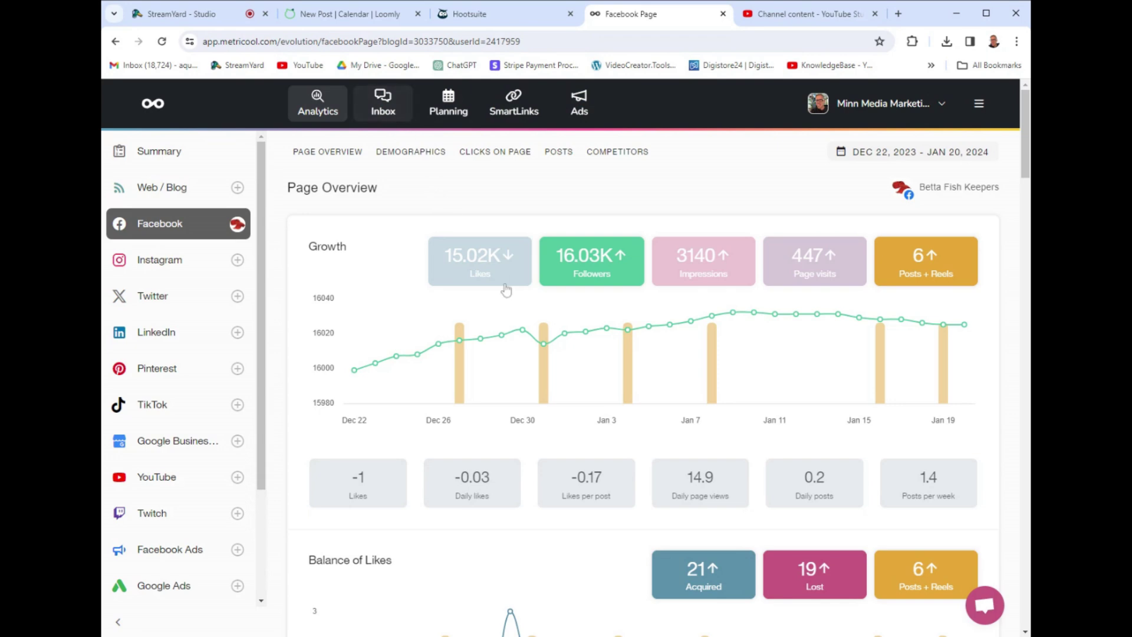
{"action": "scroll", "coordinate": [513, 323], "scroll_direction": "down", "scroll_amount": 4}
{"action": "scroll", "coordinate": [516, 323], "scroll_direction": "down", "scroll_amount": 7}
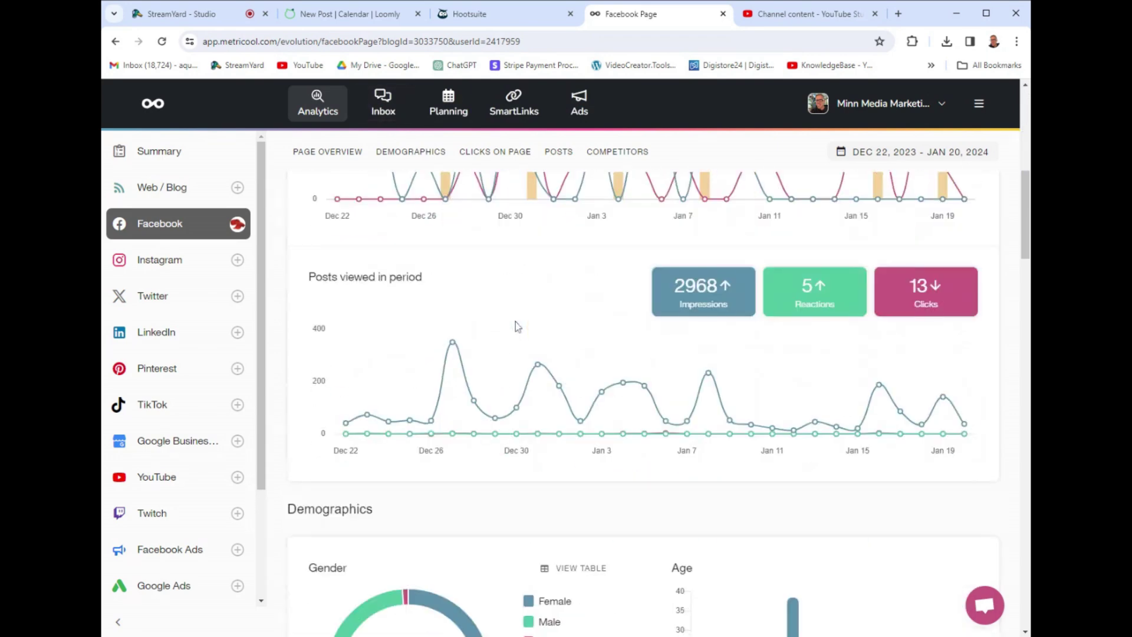
{"action": "scroll", "coordinate": [518, 325], "scroll_direction": "up", "scroll_amount": 10}
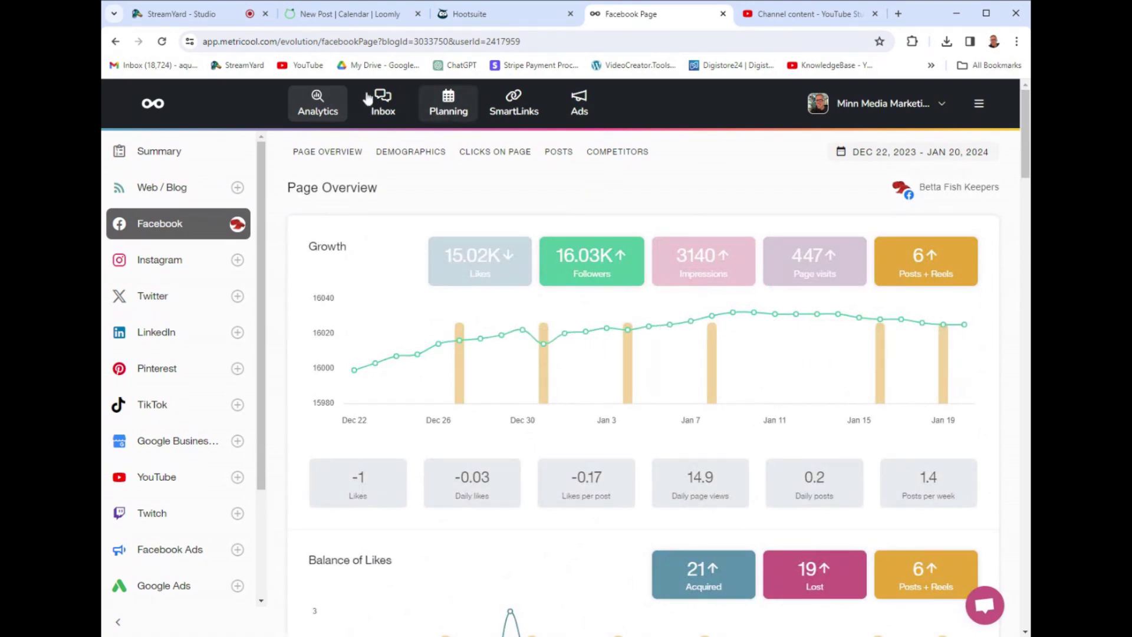
Open Metricool's Inbox listing the Facebook page's unread conversations back to August 2023
{"action": "left_click", "coordinate": [387, 109]}
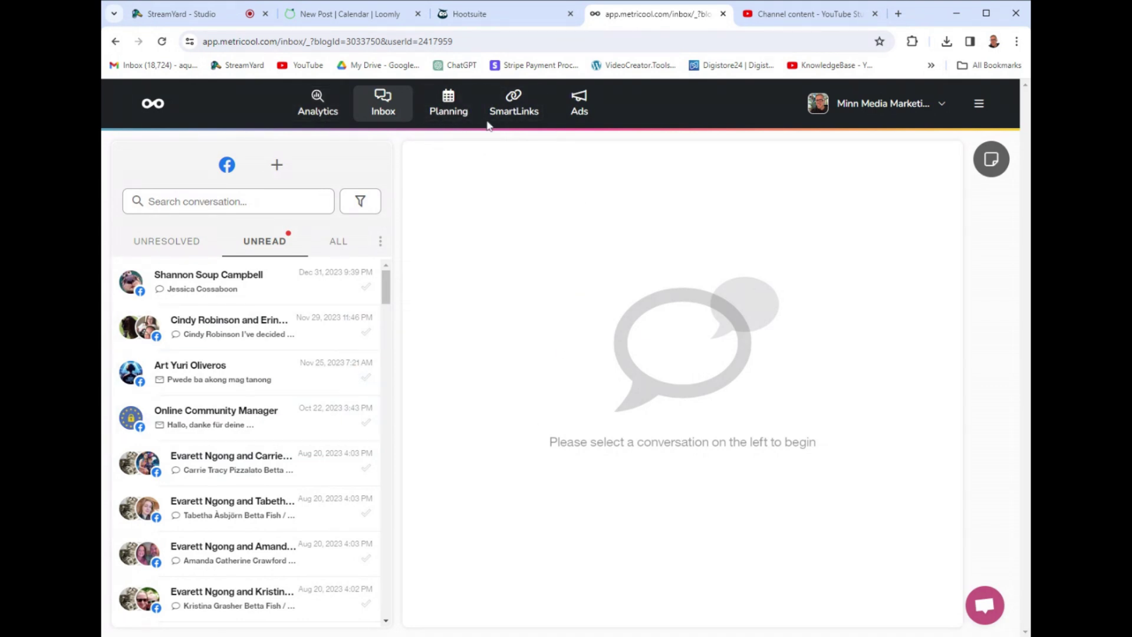
Start a new post in the Planning calendar's Wednesday Jan 24, 5:30 PM slot reading 'hello there'
{"action": "left_click", "coordinate": [448, 103]}
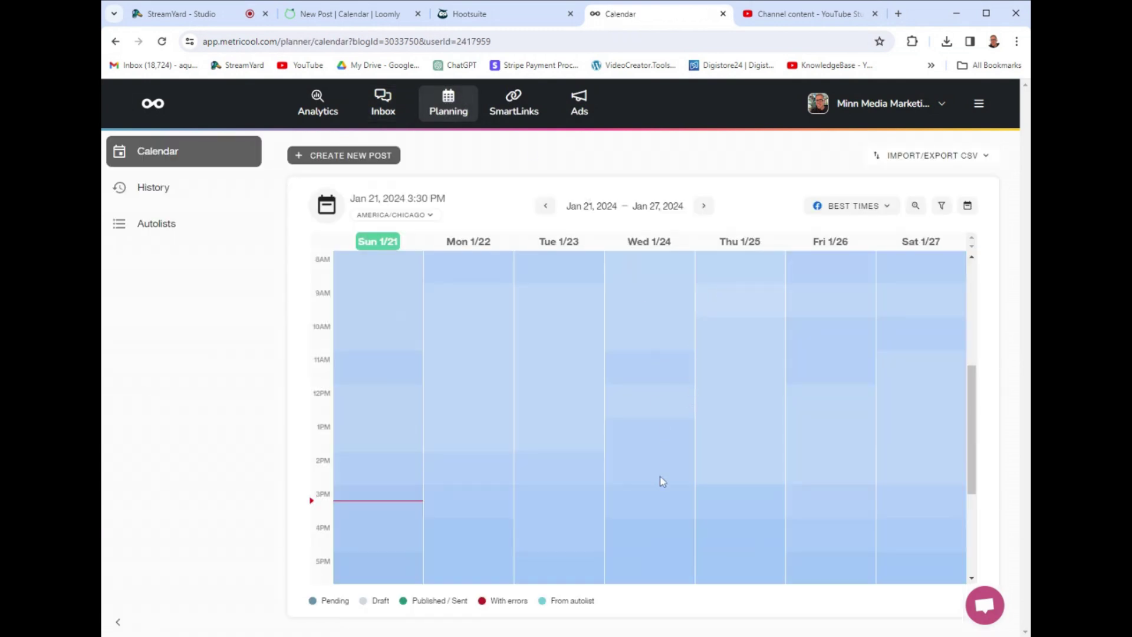
{"action": "scroll", "coordinate": [662, 481], "scroll_direction": "down", "scroll_amount": 3}
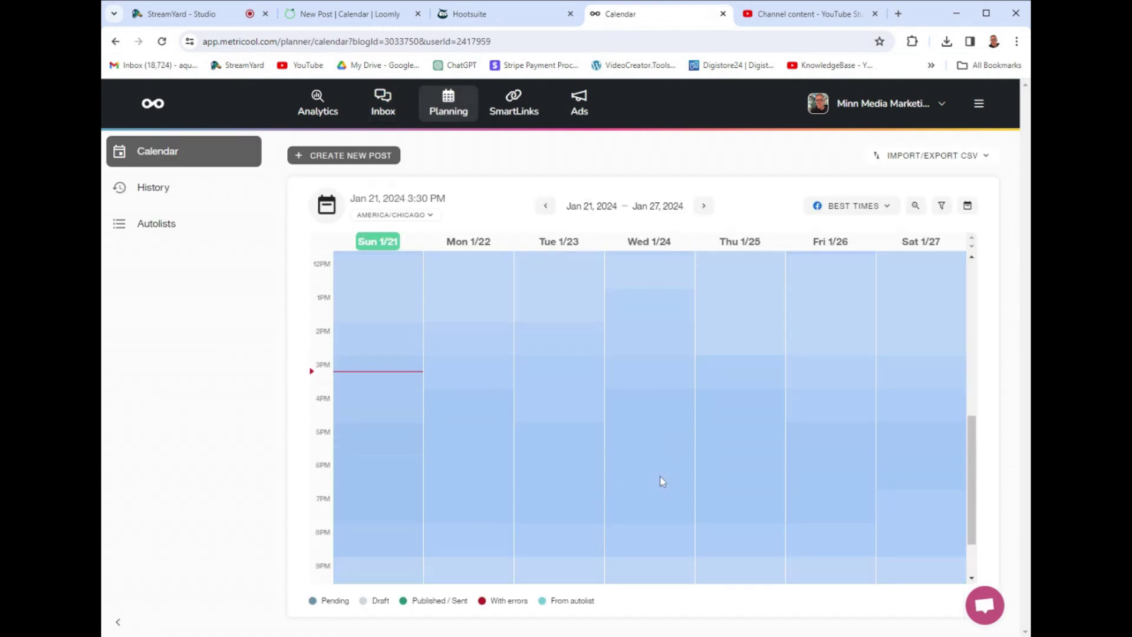
{"action": "left_click", "coordinate": [657, 440]}
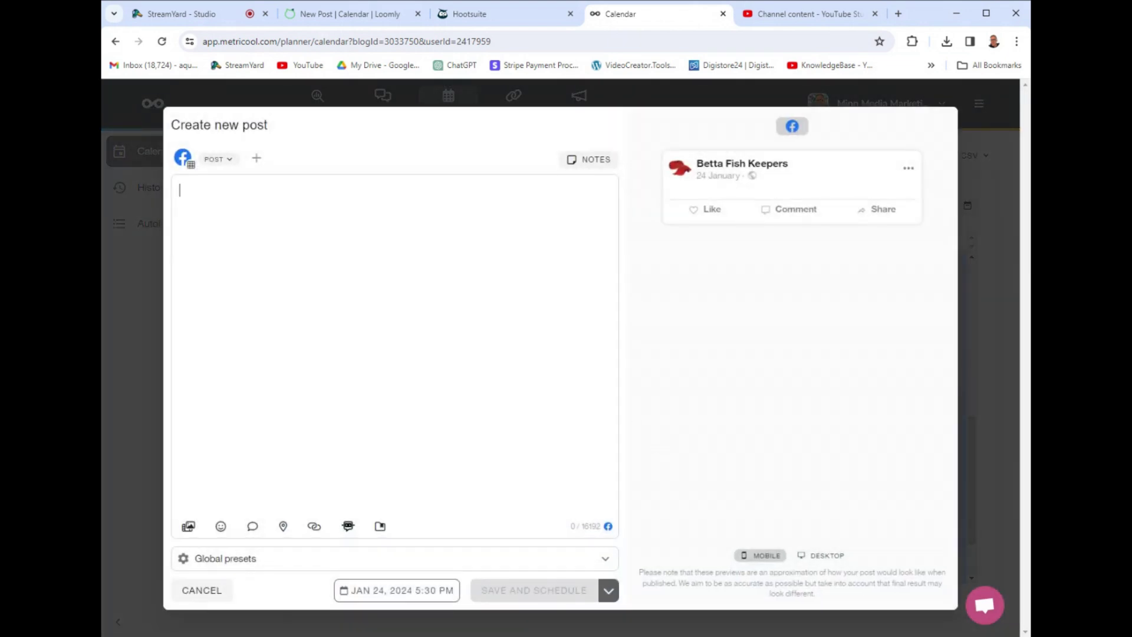
{"action": "type", "text": "hello there"}
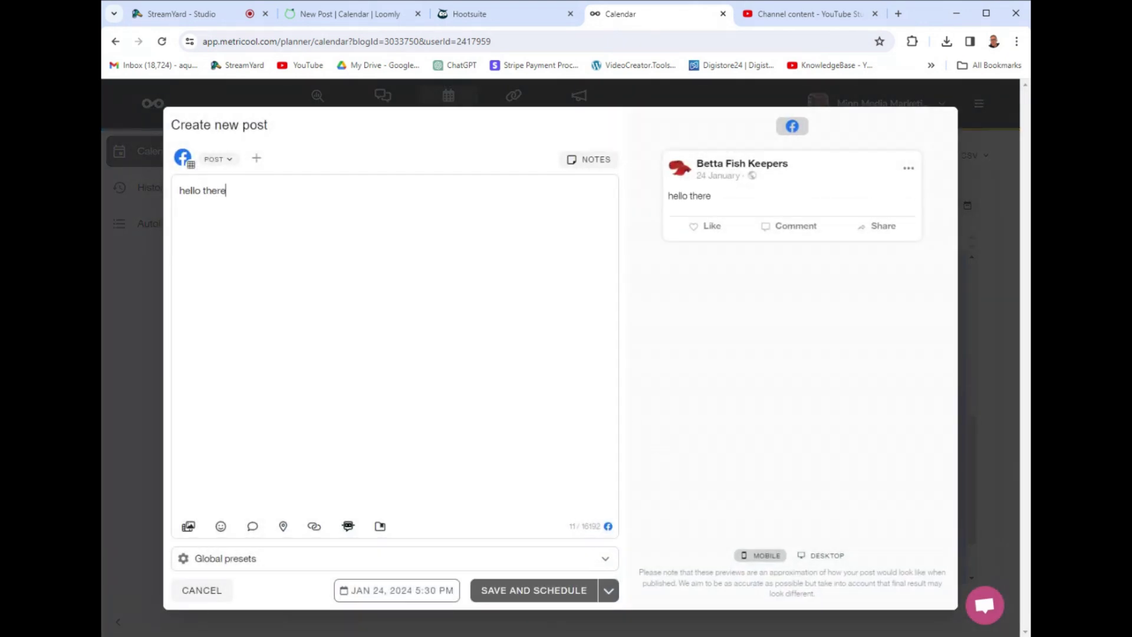
Attach a photo from the computer to the post and save it as scheduled
{"action": "left_click", "coordinate": [184, 531]}
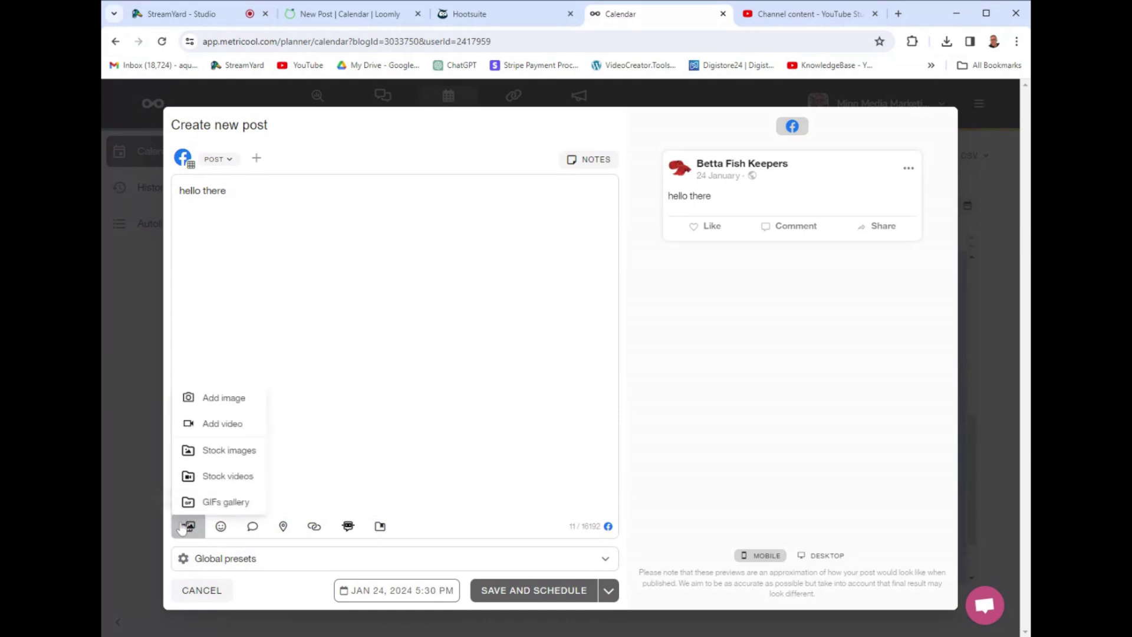
{"action": "left_click", "coordinate": [243, 406]}
{"action": "left_click", "coordinate": [527, 373]}
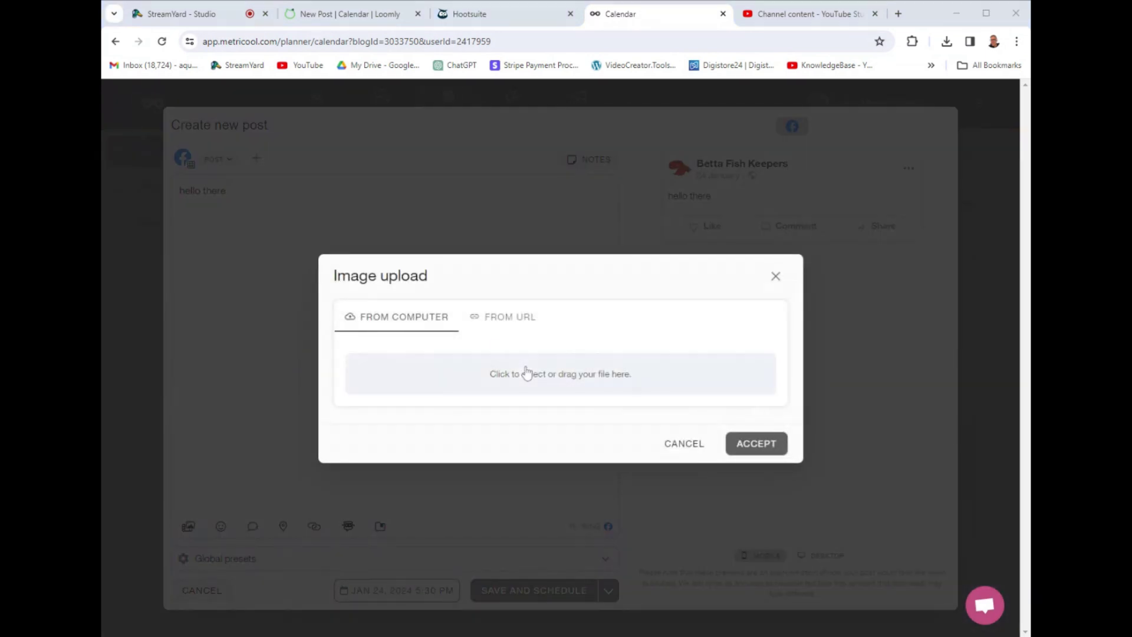
{"action": "double_click", "coordinate": [680, 366]}
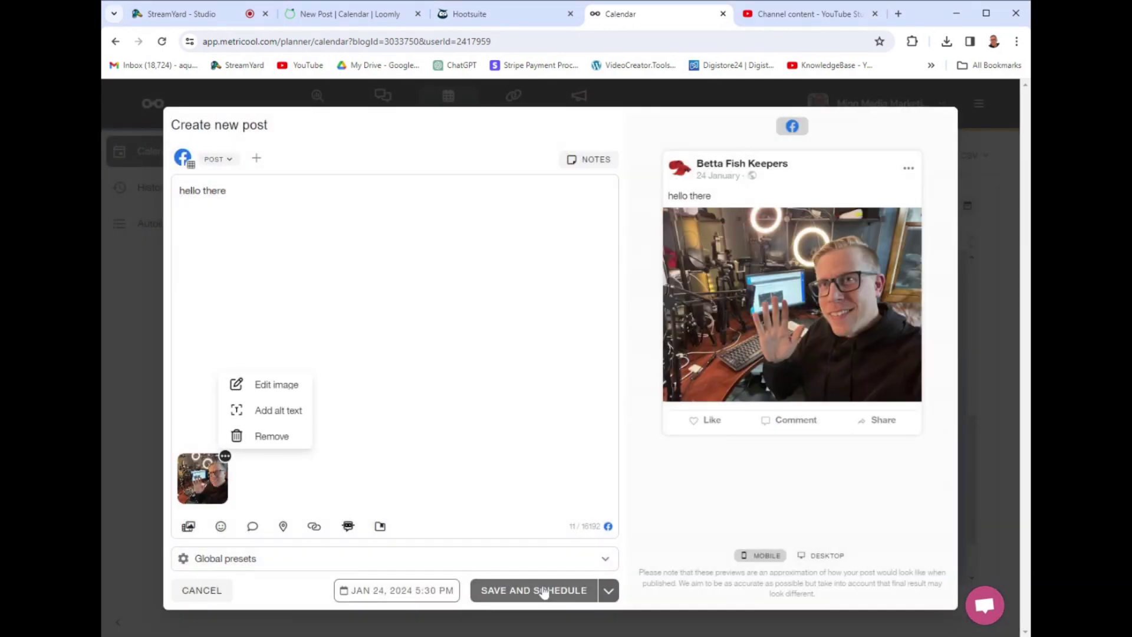
{"action": "left_click", "coordinate": [520, 595]}
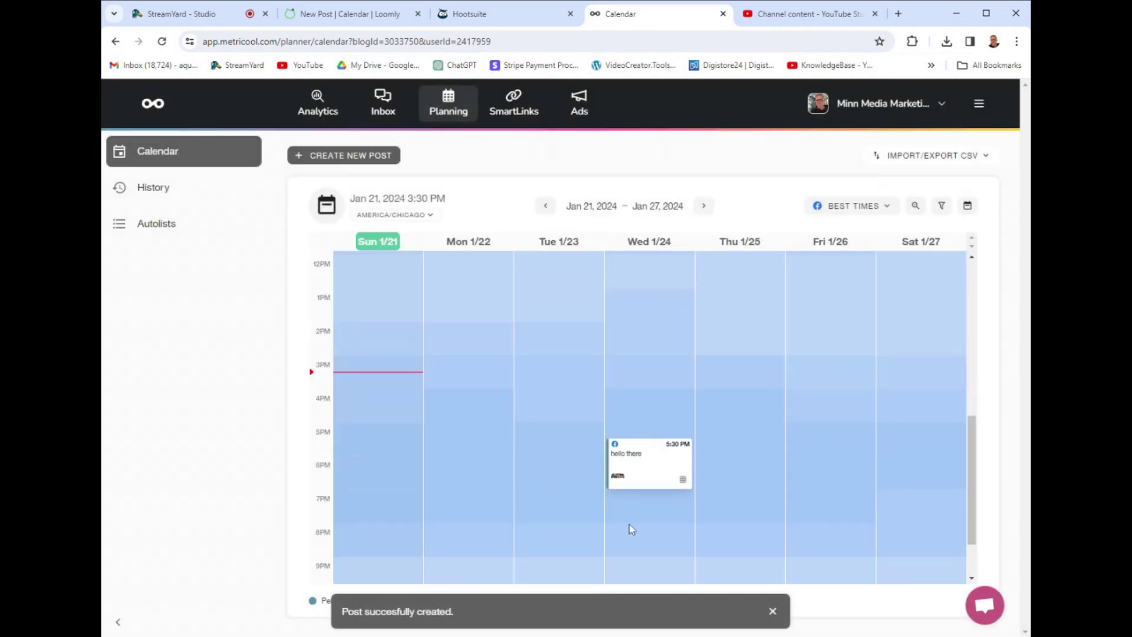
Drag the 'hello there' post card from Wednesday onto the Friday Jan 26, 5:00 PM slot
{"action": "mouse_move", "coordinate": [649, 467]}
{"action": "left_click_drag", "start_coordinate": [678, 456], "coordinate": [809, 454]}
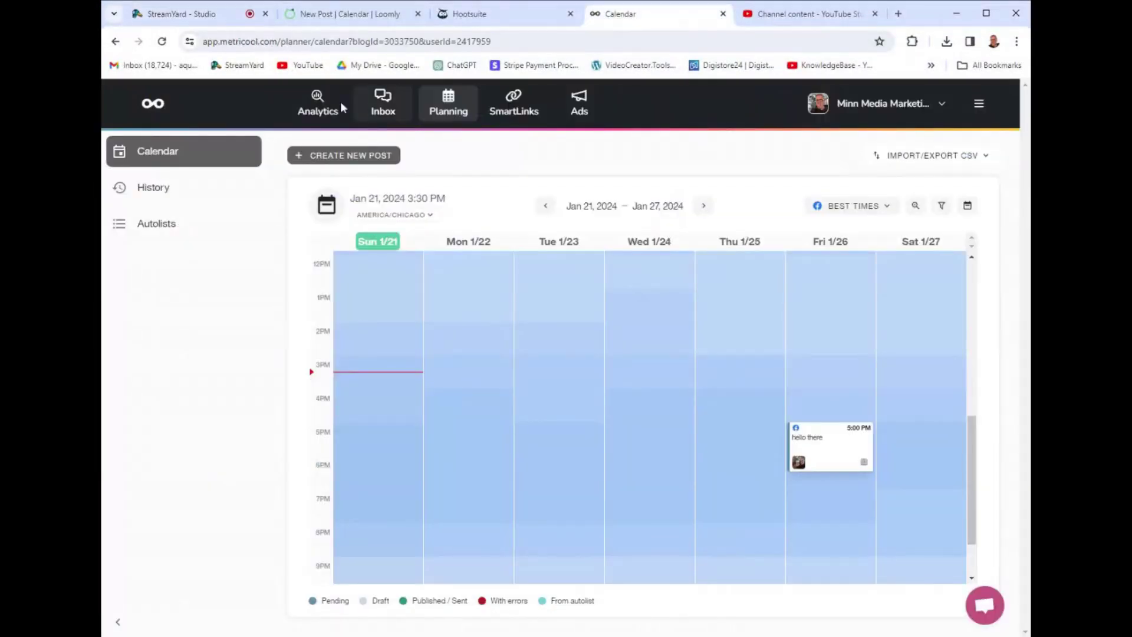
Return to the Facebook Page Overview analytics covering Dec 22, 2023 – Jan 20, 2024
{"action": "left_click", "coordinate": [321, 105]}
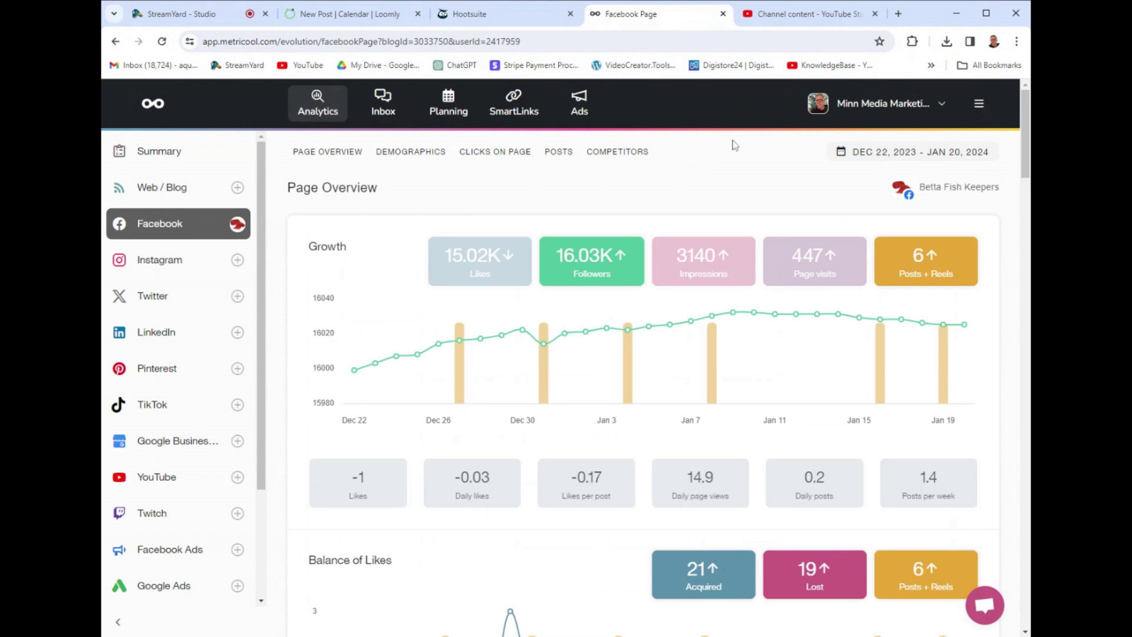
Switch to the StreamYard - Studio browser tab, where the recording is still running
{"action": "left_click", "coordinate": [222, 19]}
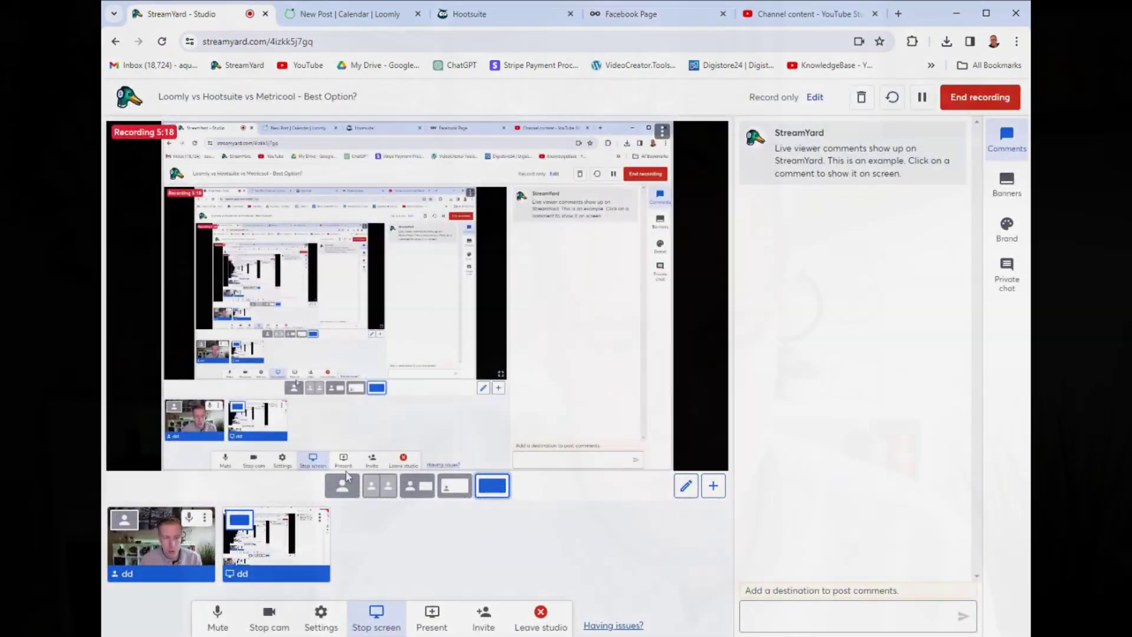